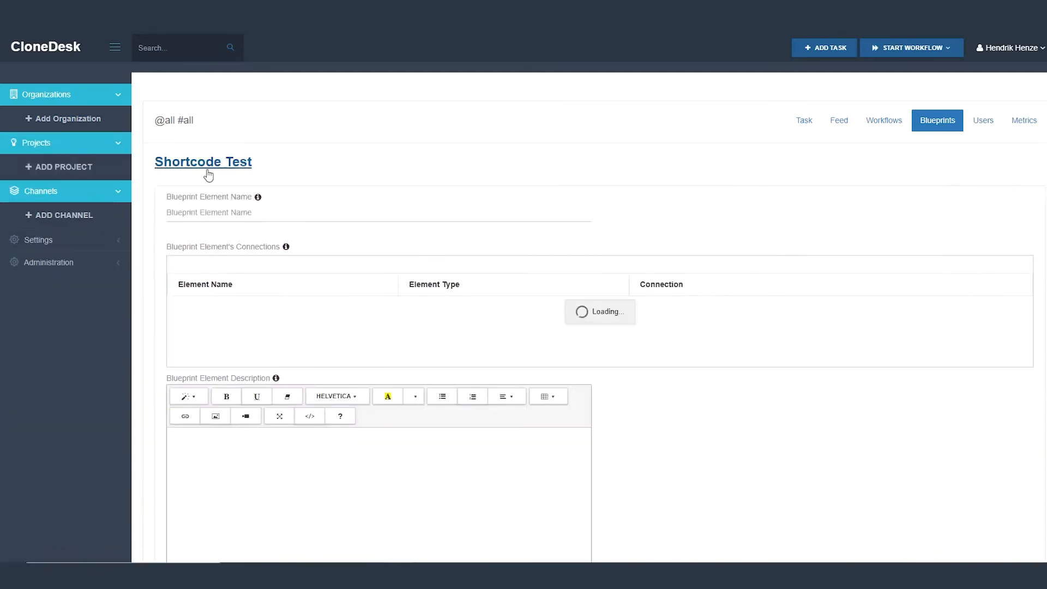
Name the new blueprint element "test 1".
click(230, 214)
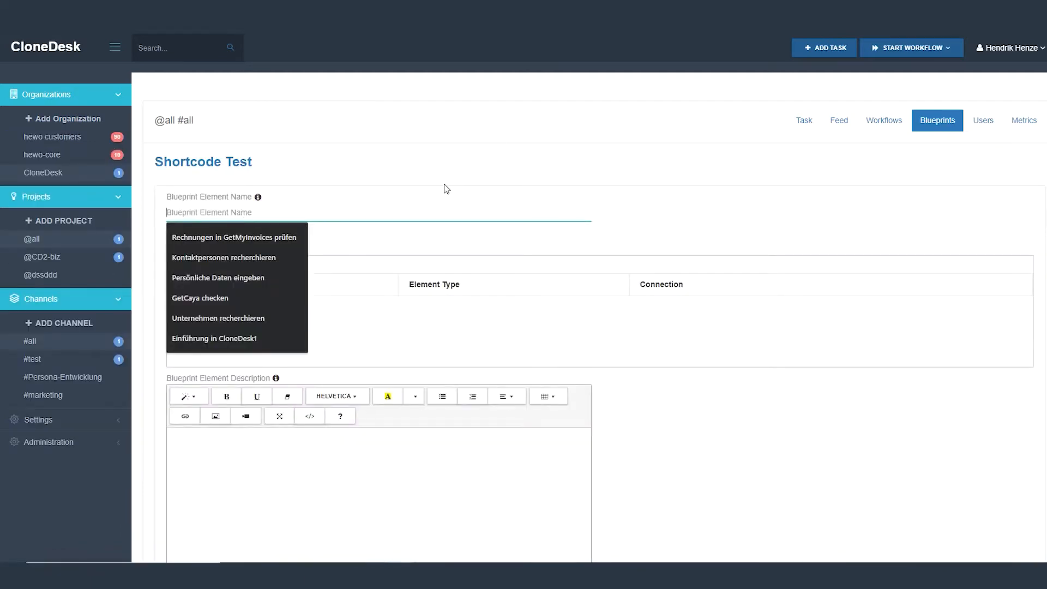
text(test 1)
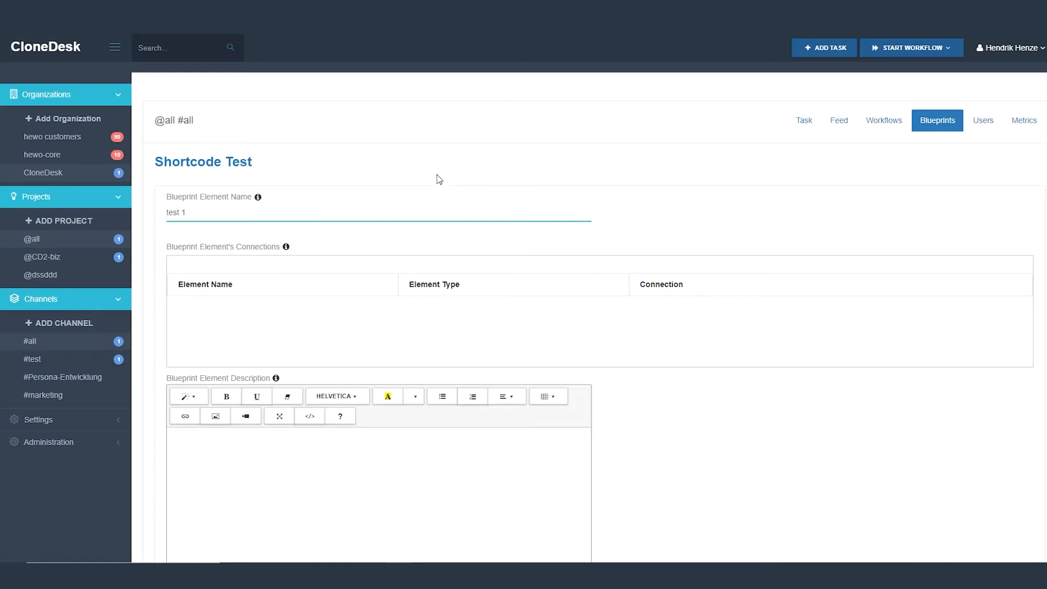
click(439, 179)
Add a required text field labelled "Whats your name?" to the blueprint element.
scroll(149, 251, down, 2)
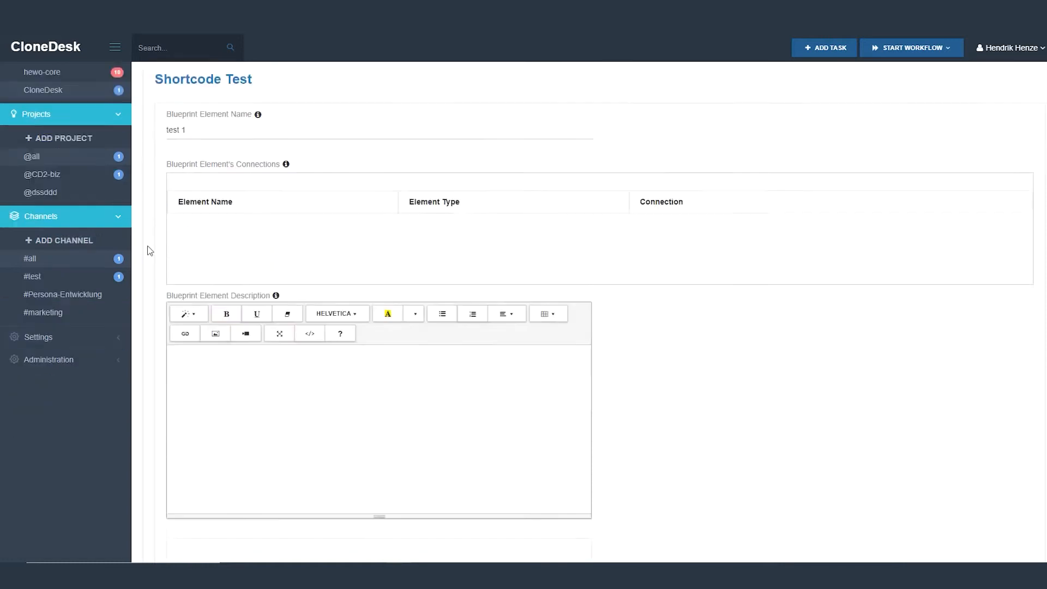
scroll(150, 251, down, 5)
click(213, 267)
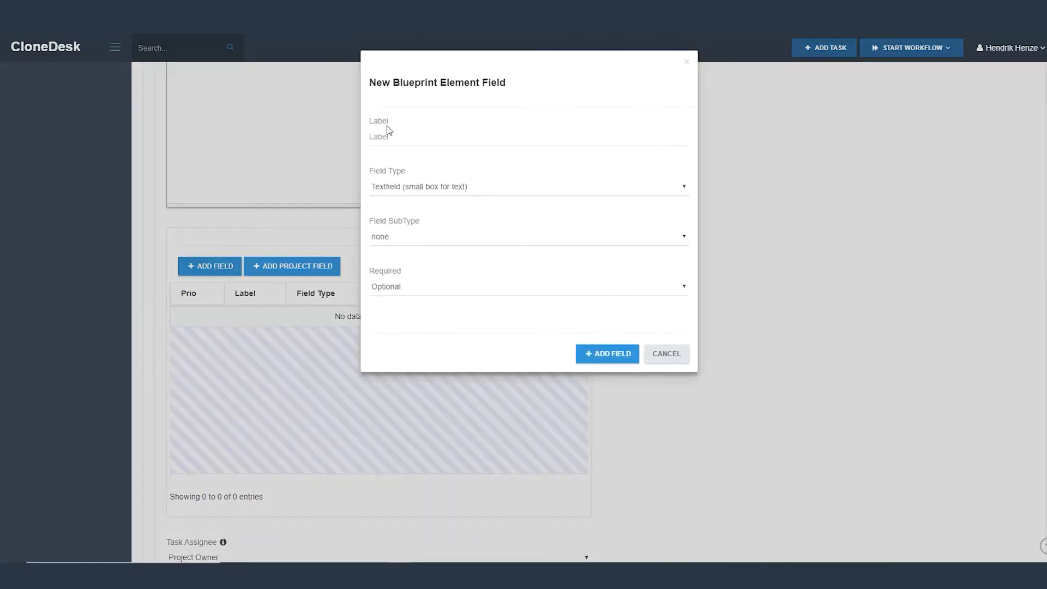
click(413, 140)
text(Whats your name?)
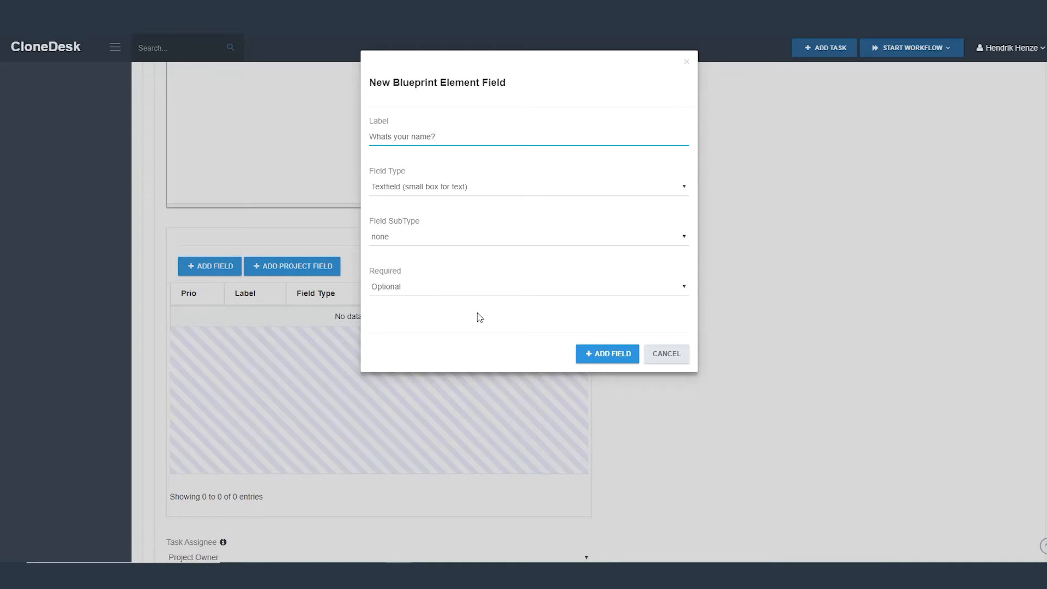
click(475, 287)
click(411, 309)
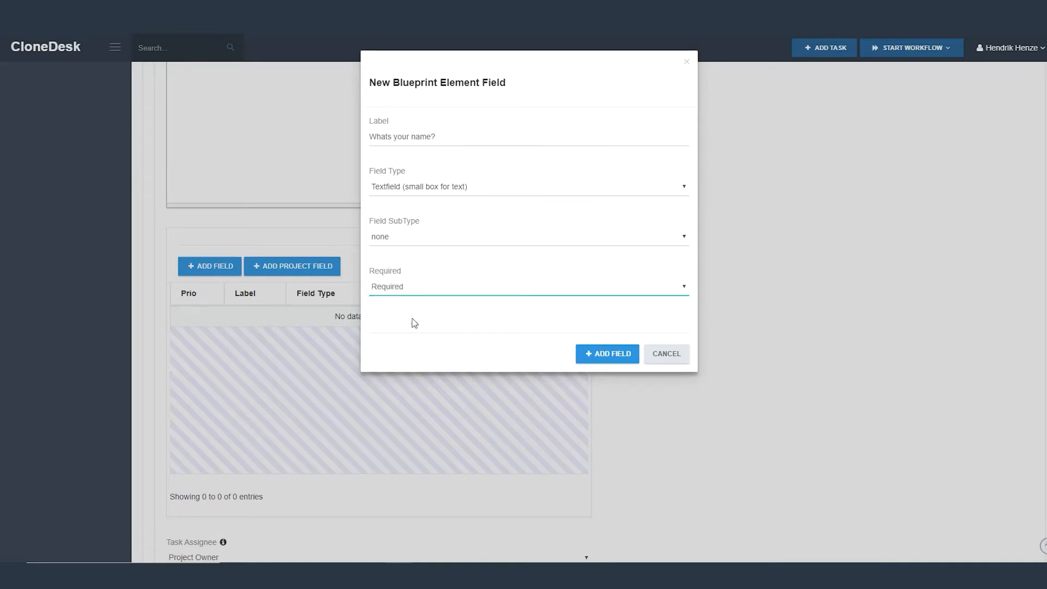
click(607, 353)
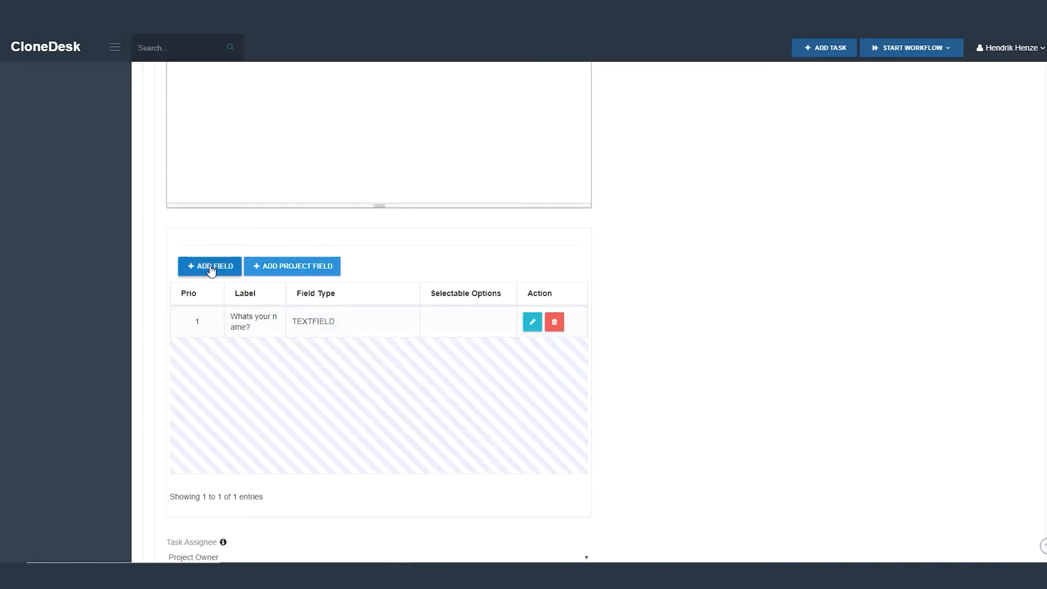
Add a new required project field labelled "Project URL" as a text field with the url subtype.
click(317, 268)
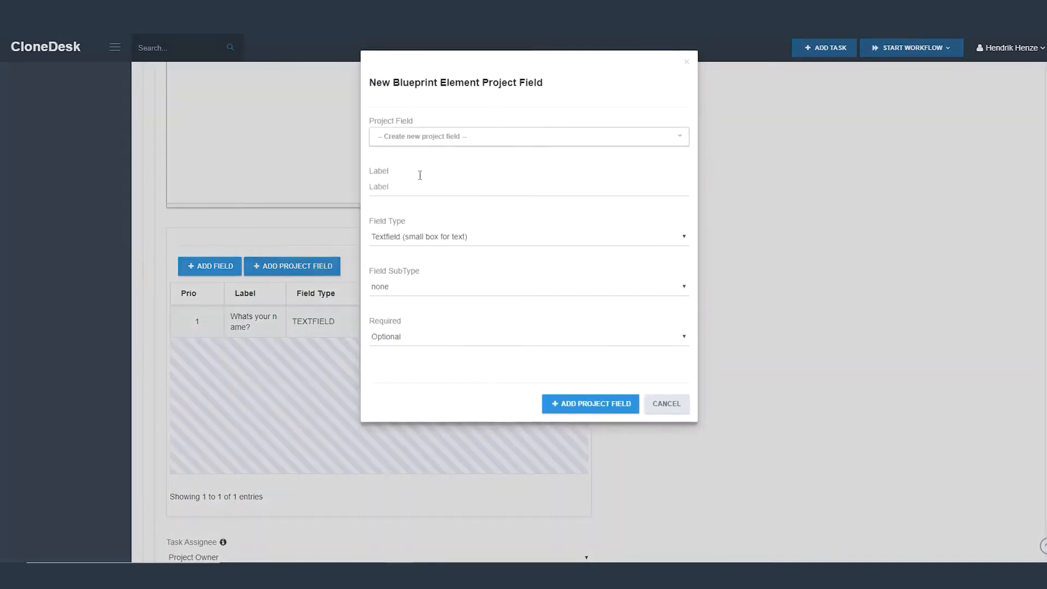
click(403, 183)
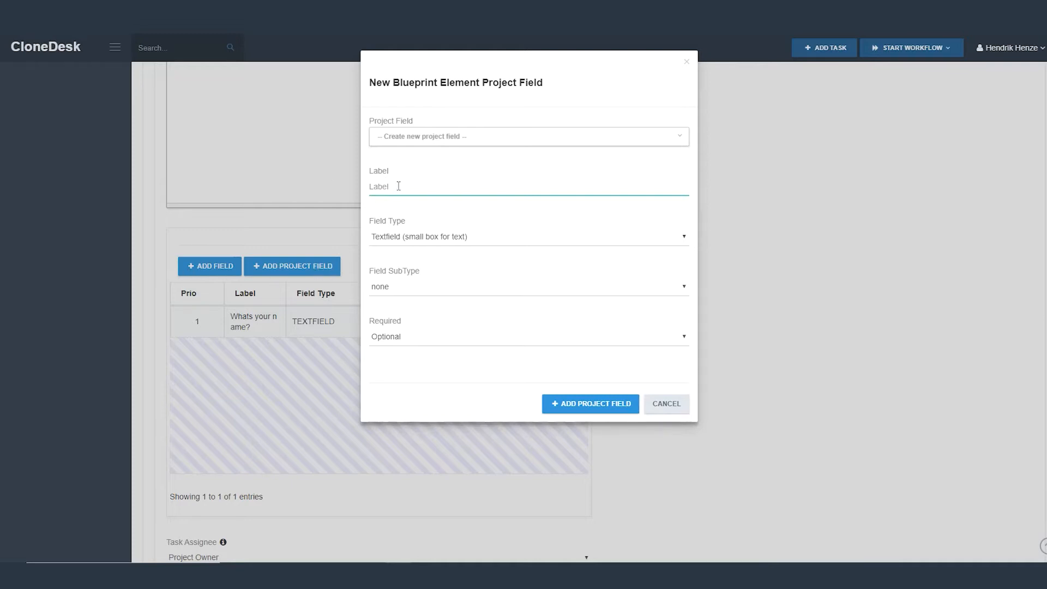
text(Project URL)
click(401, 286)
click(392, 321)
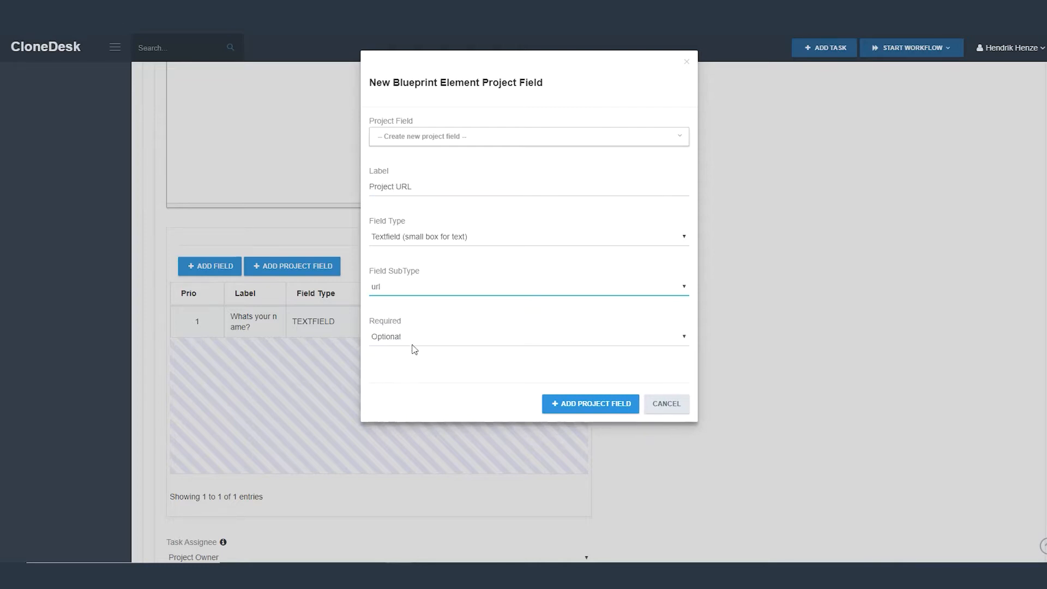
click(409, 336)
click(406, 362)
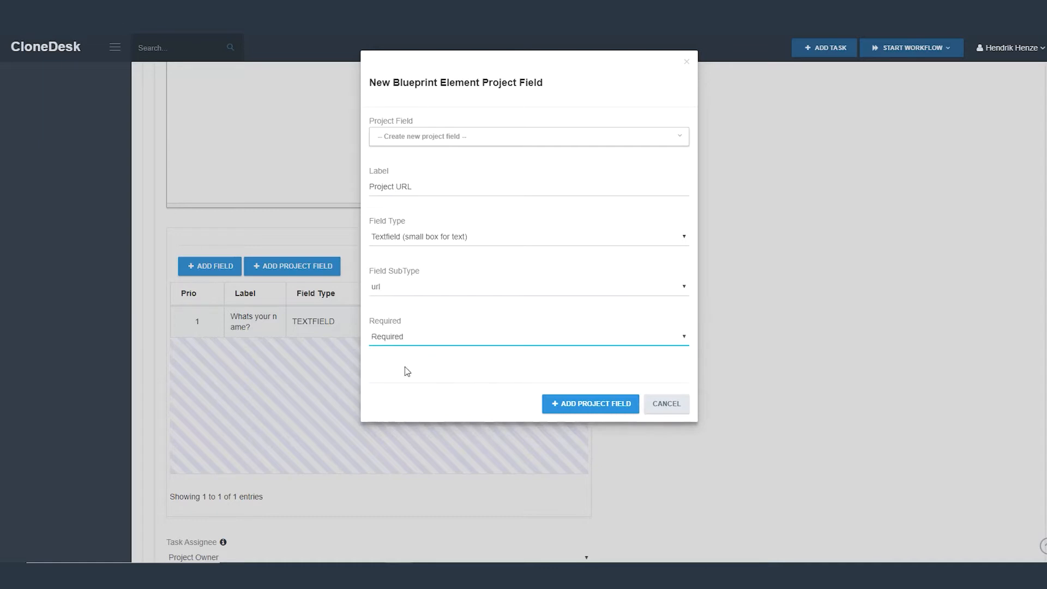
click(592, 404)
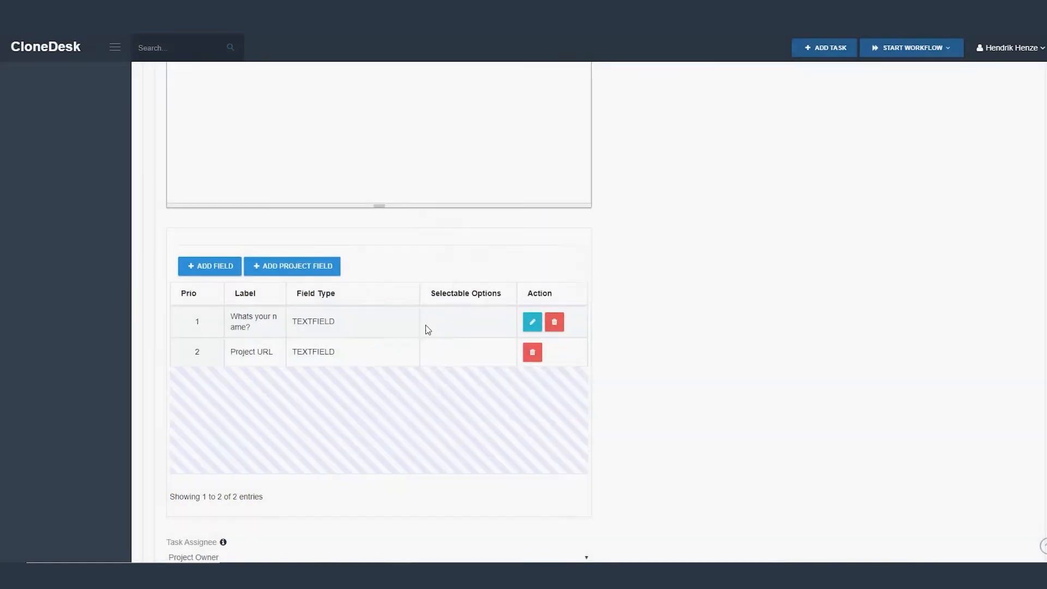
Start a new element field labelled "Do you like animals?" with the Radios type and make it required.
click(221, 269)
click(412, 136)
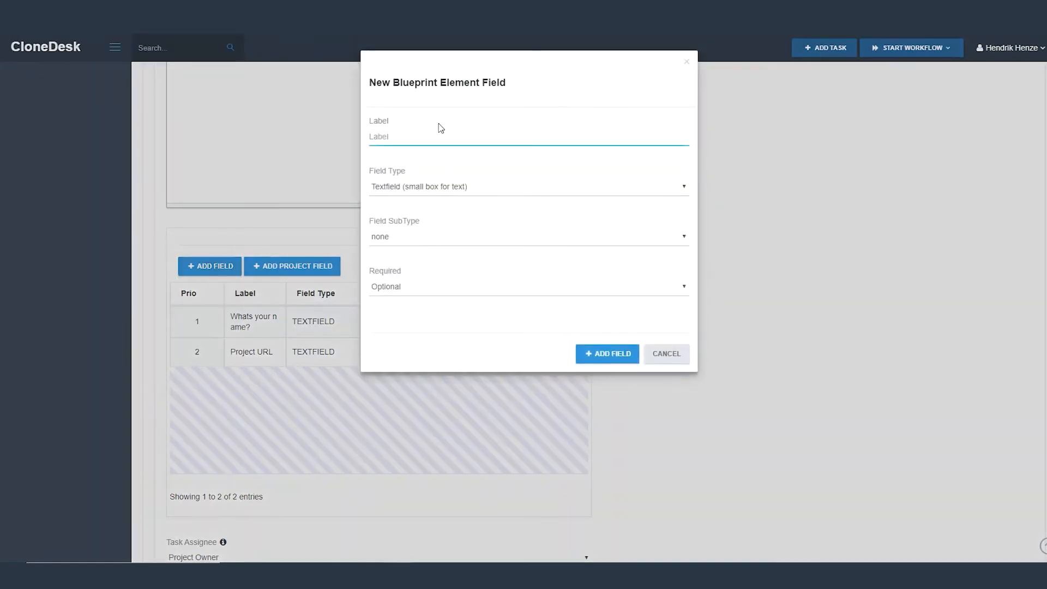
text(Do you like animals?)
click(400, 185)
click(402, 248)
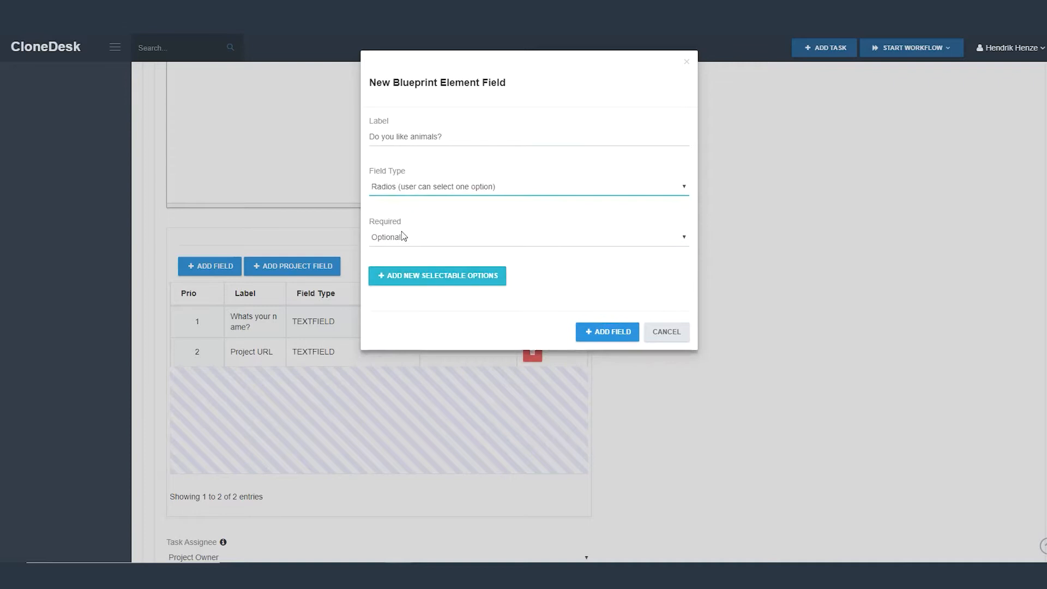
click(405, 238)
click(403, 262)
Give the radio field the selectable options "yes" and "no" and add it to the element.
click(423, 280)
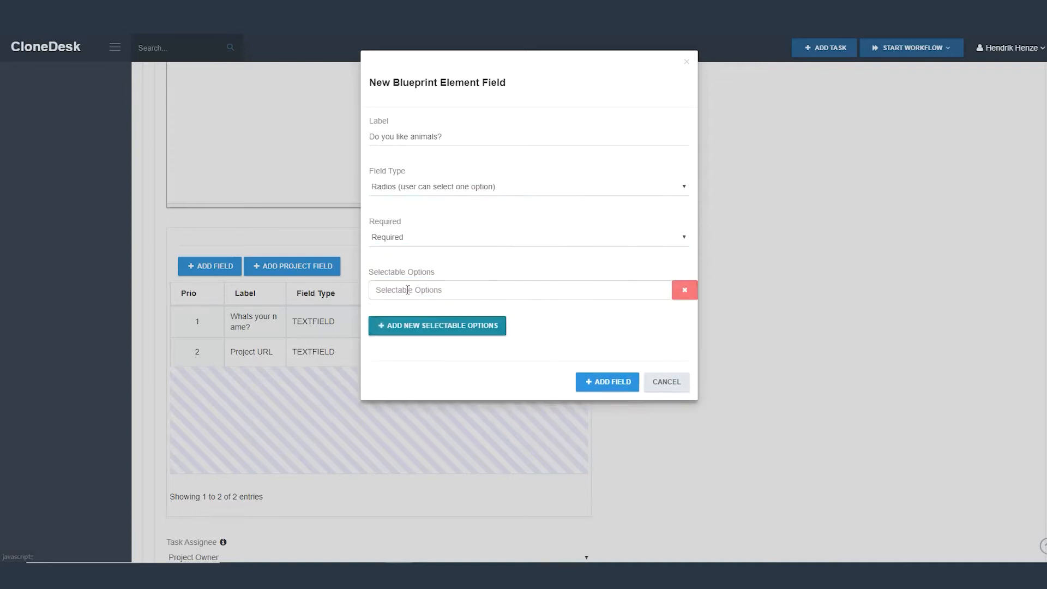
click(408, 290)
text(yes)
click(423, 330)
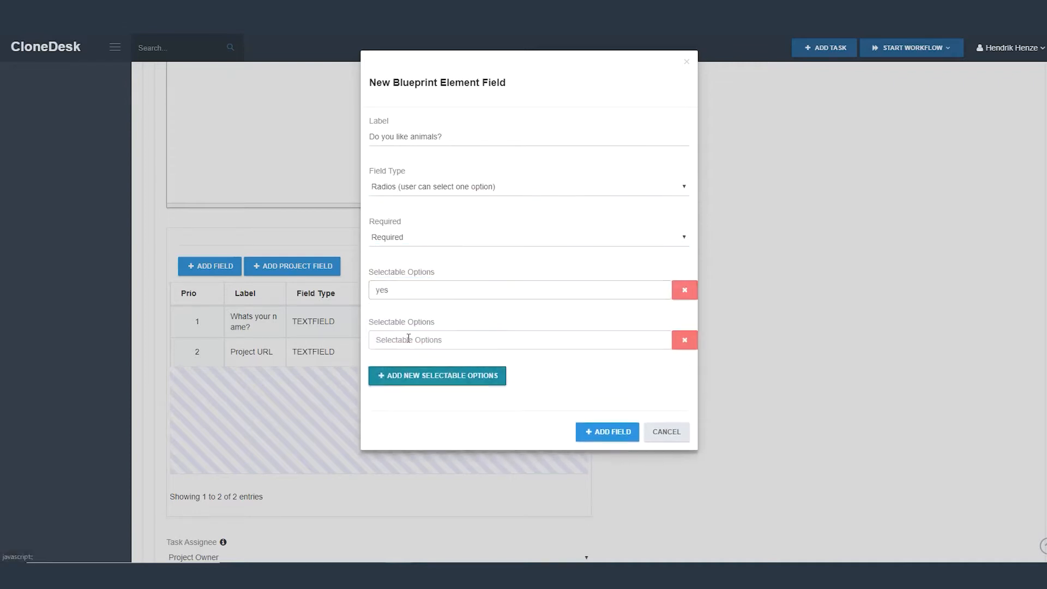
click(408, 339)
text(no)
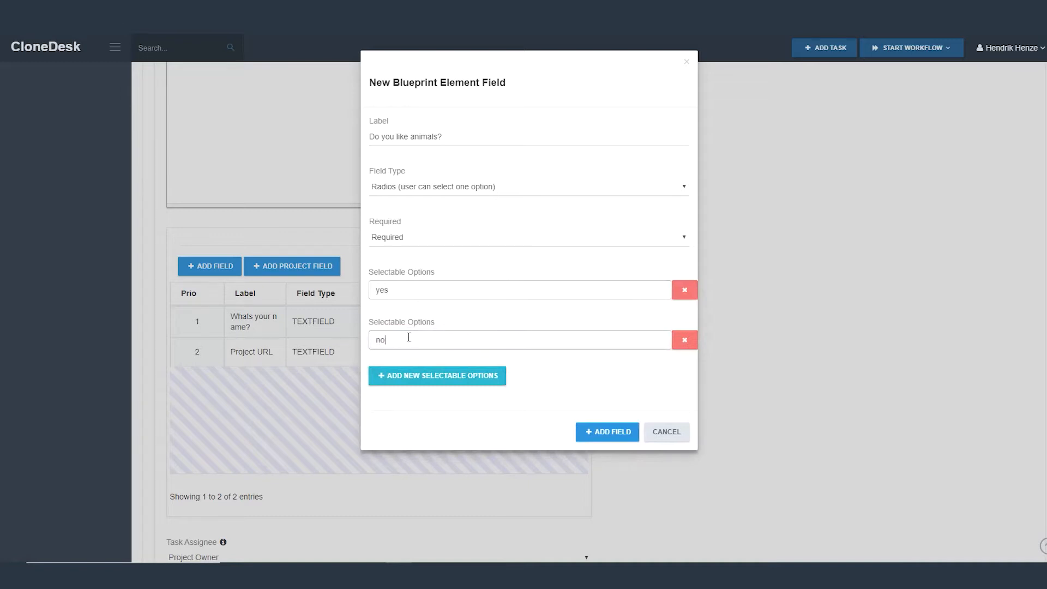
click(607, 431)
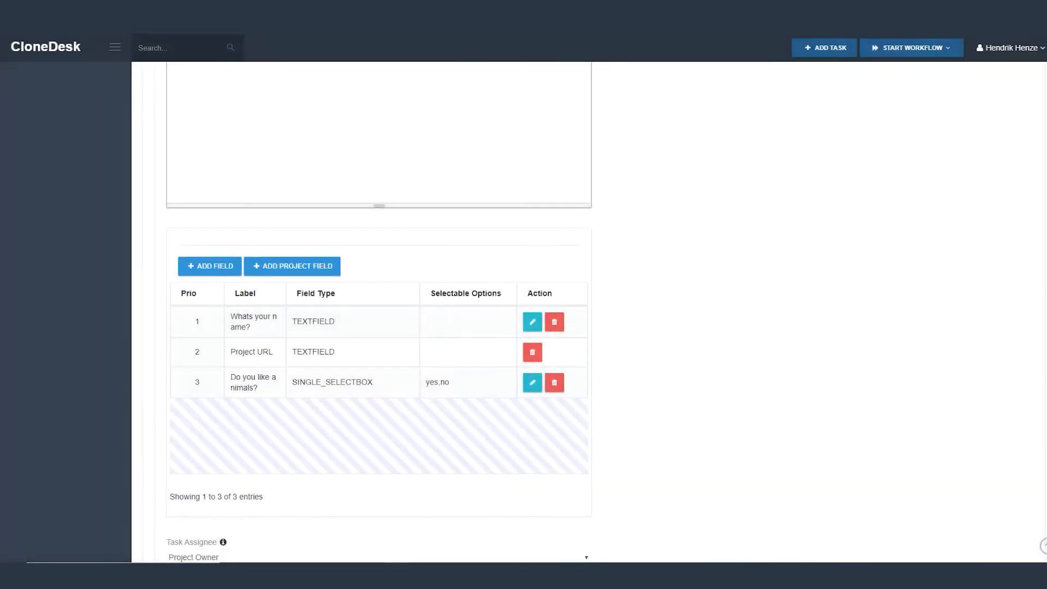
Start a new element field labelled "What kind of animals do you like?" with the Checkboxes type and make it required.
click(215, 265)
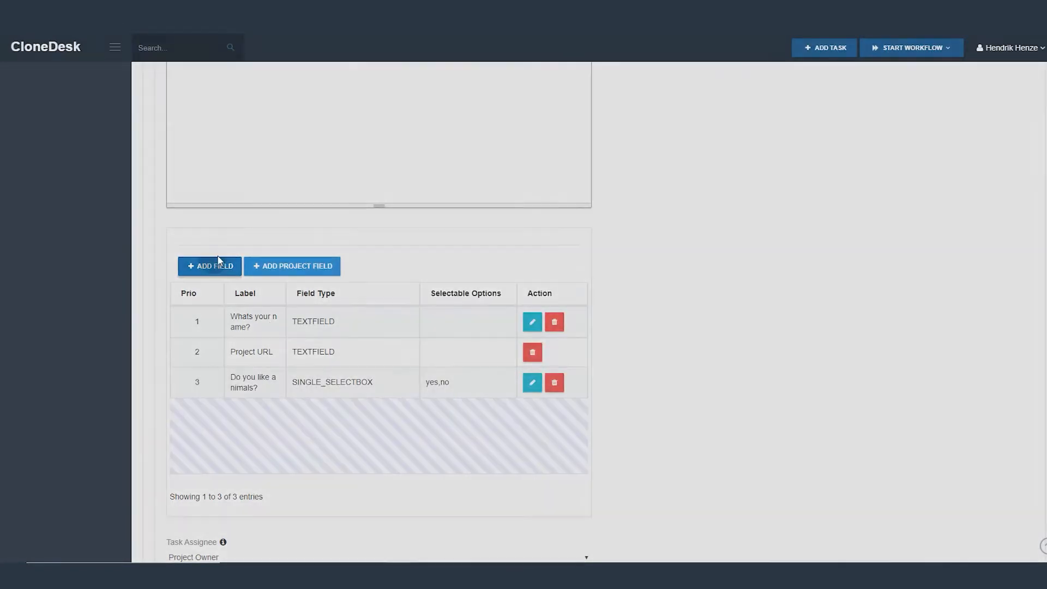
click(399, 138)
text(Wha)
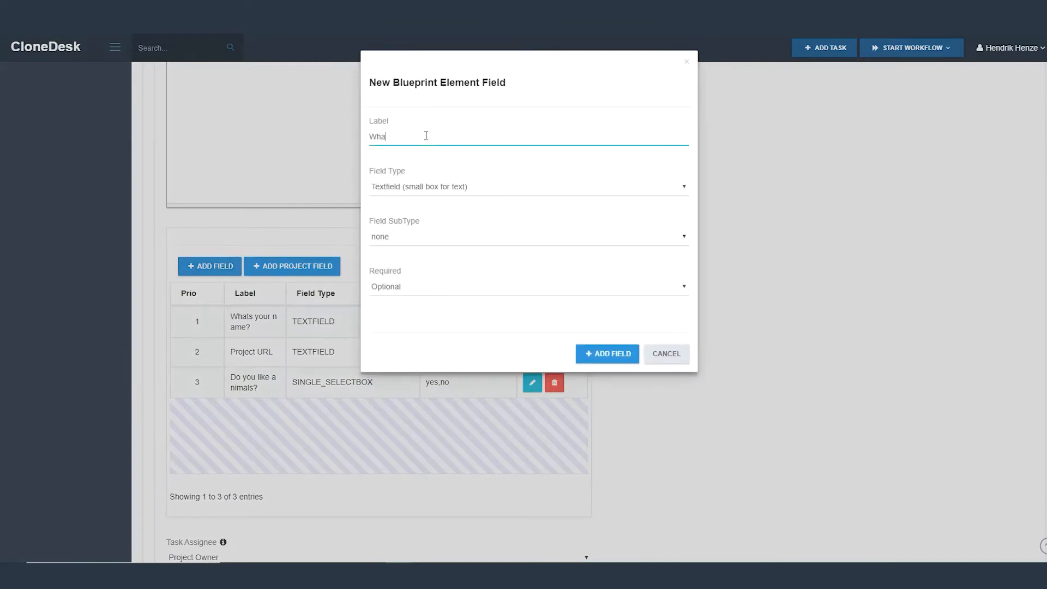
text(t kind of animals do you like?)
click(433, 191)
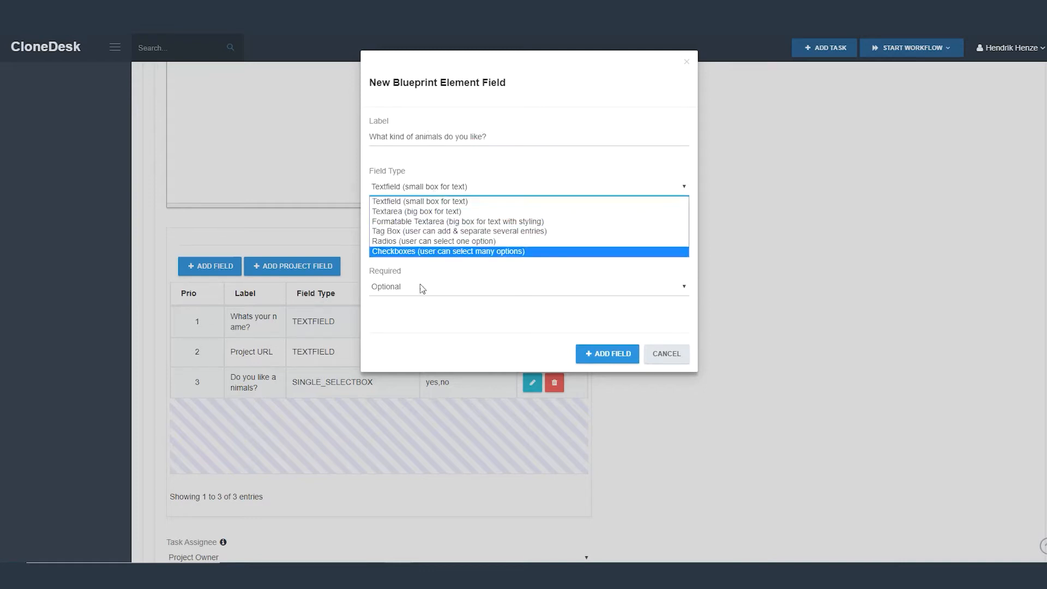
click(417, 255)
click(408, 237)
click(403, 260)
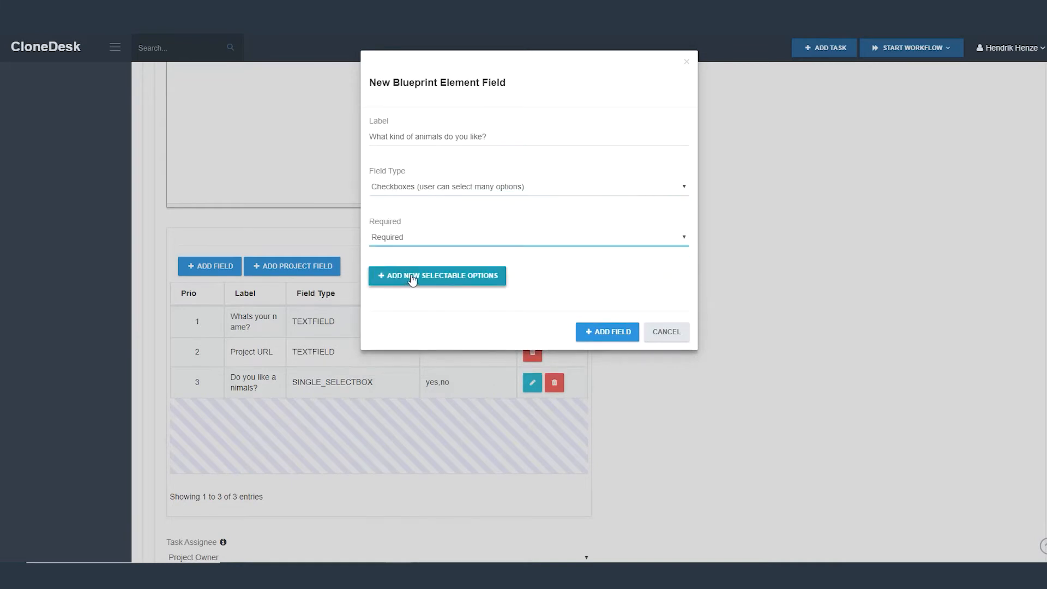
Enter "dog" and "cat" as the first two selectable options of the checkbox field.
click(412, 277)
click(427, 289)
text(dog)
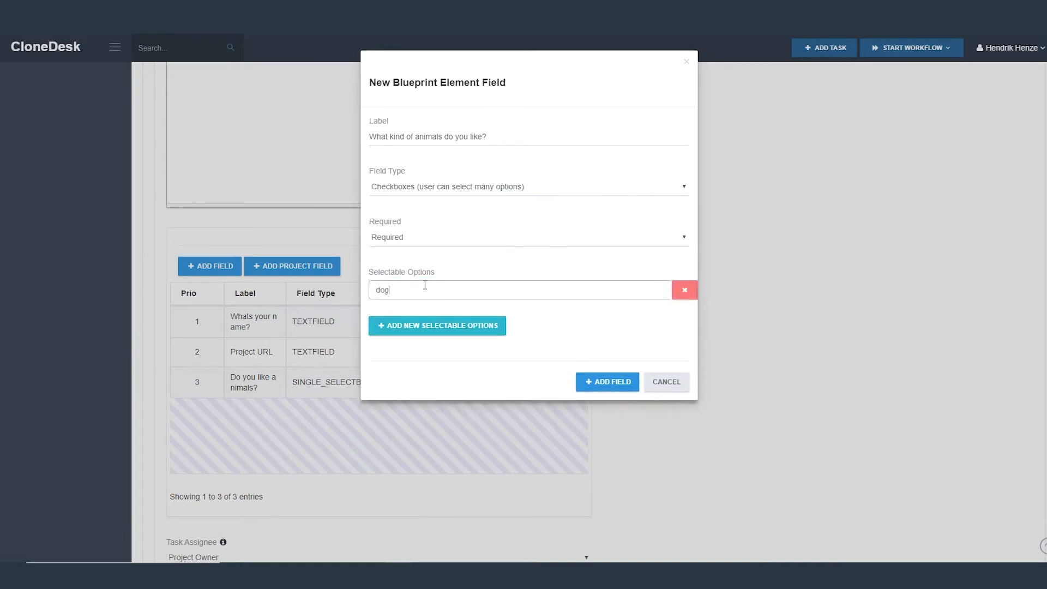
click(428, 326)
click(421, 335)
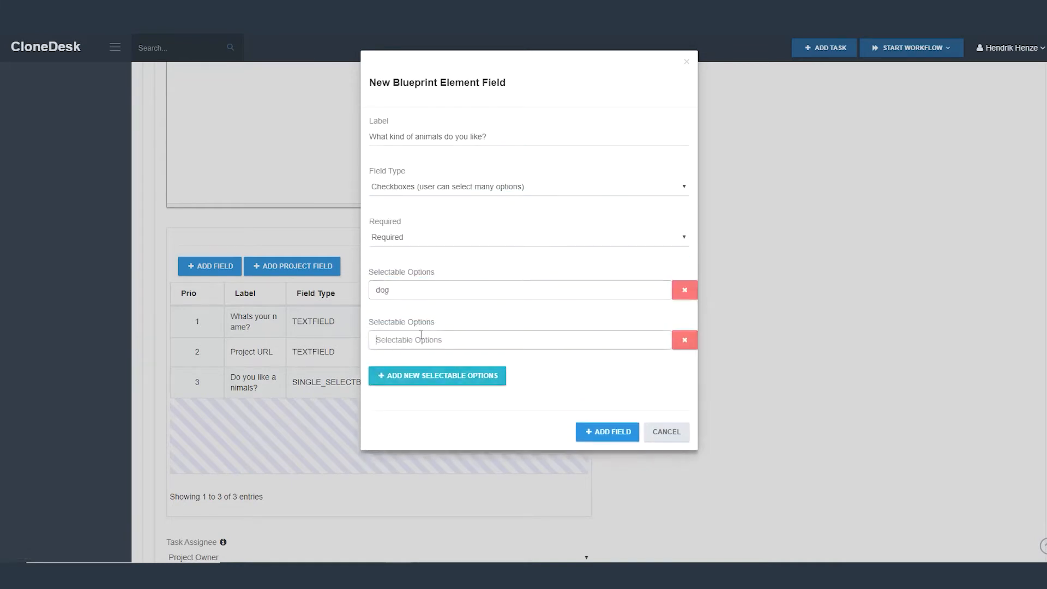
text(cat)
Reword the options as "dogs" and "cats", enter "fish" as a third option, and add the field to the element.
click(421, 376)
click(405, 396)
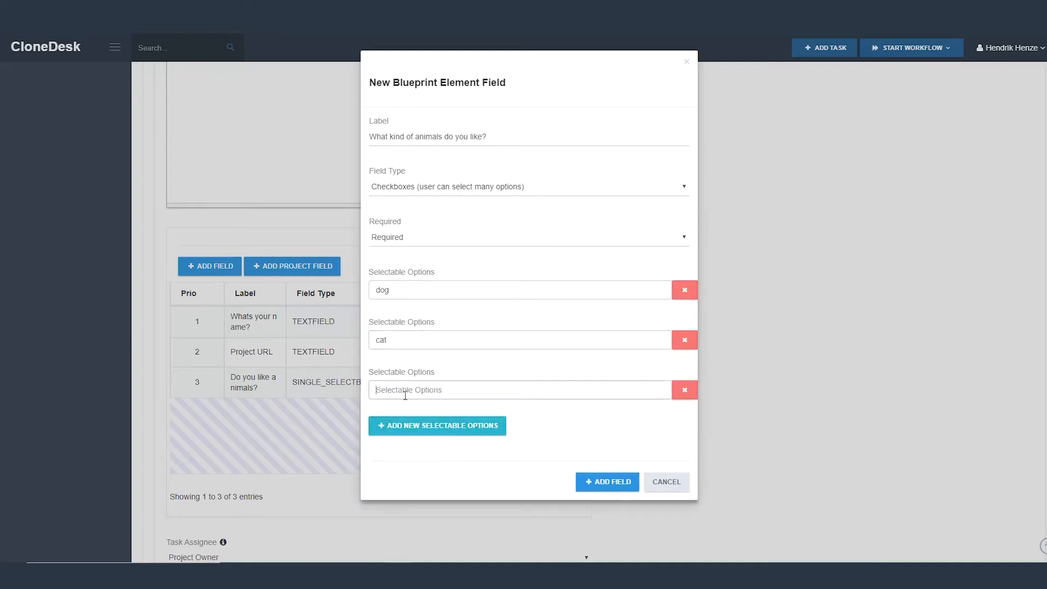
click(400, 292)
text(s)
click(400, 335)
text(s)
click(417, 389)
text(fish)
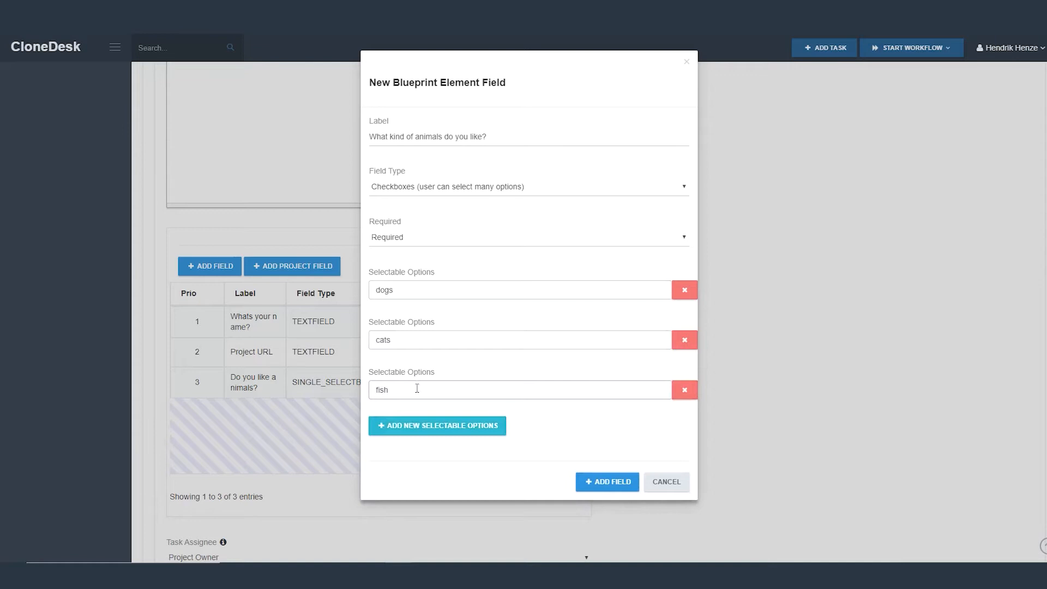
click(607, 483)
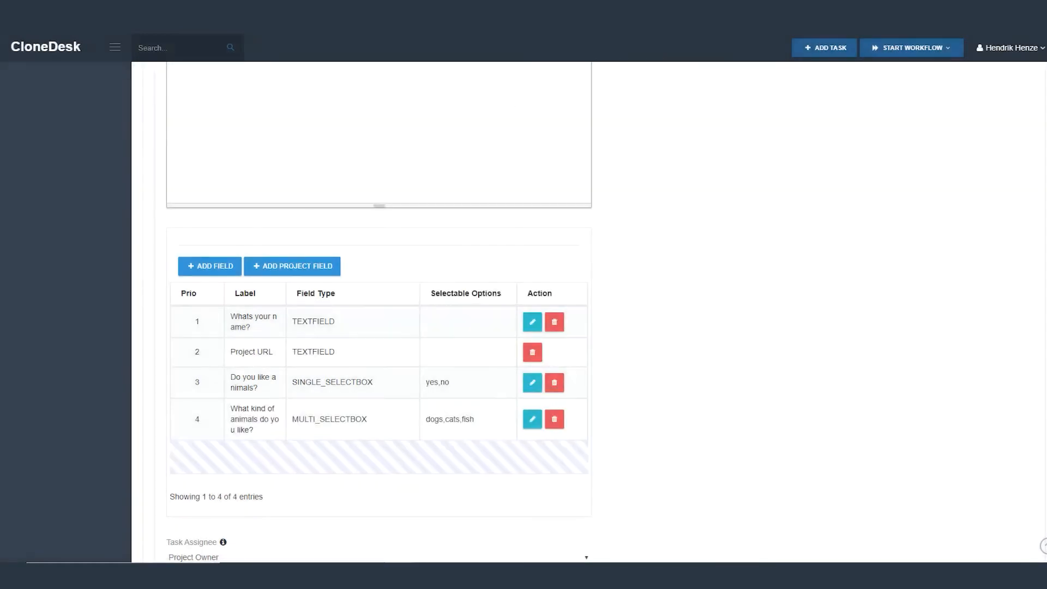
Set the task assignee to Blueprint Starter and assign the element to the "test" channel.
scroll(379, 327, down, 4)
click(219, 331)
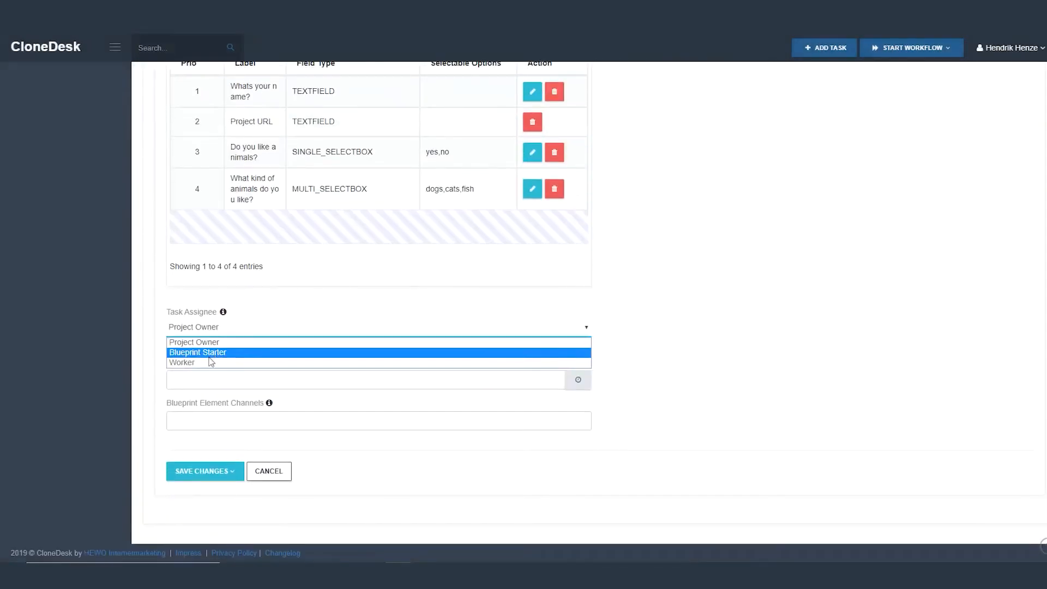
click(210, 353)
click(228, 414)
text(test)
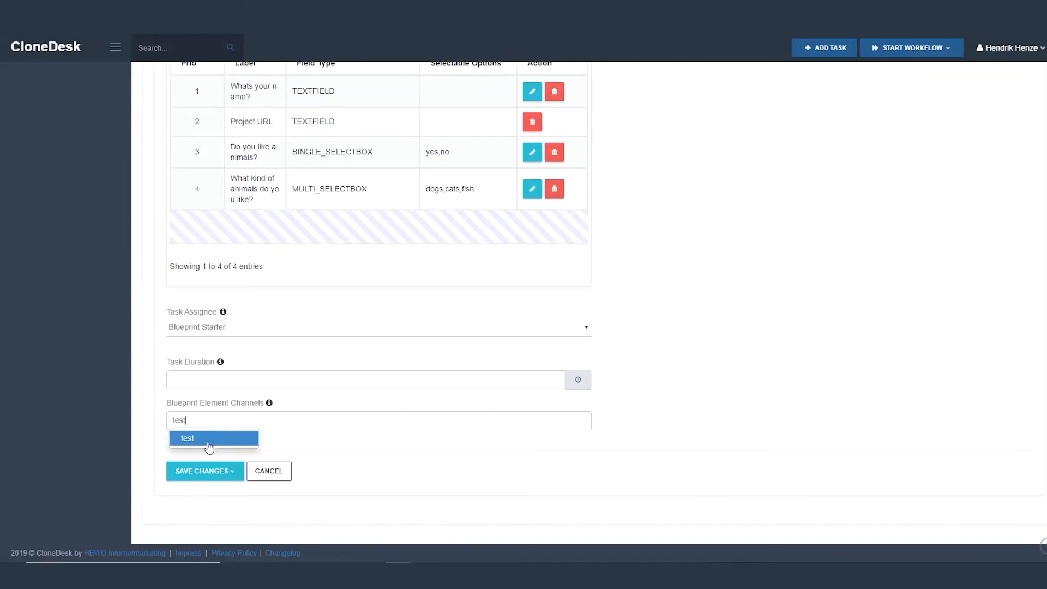
click(209, 446)
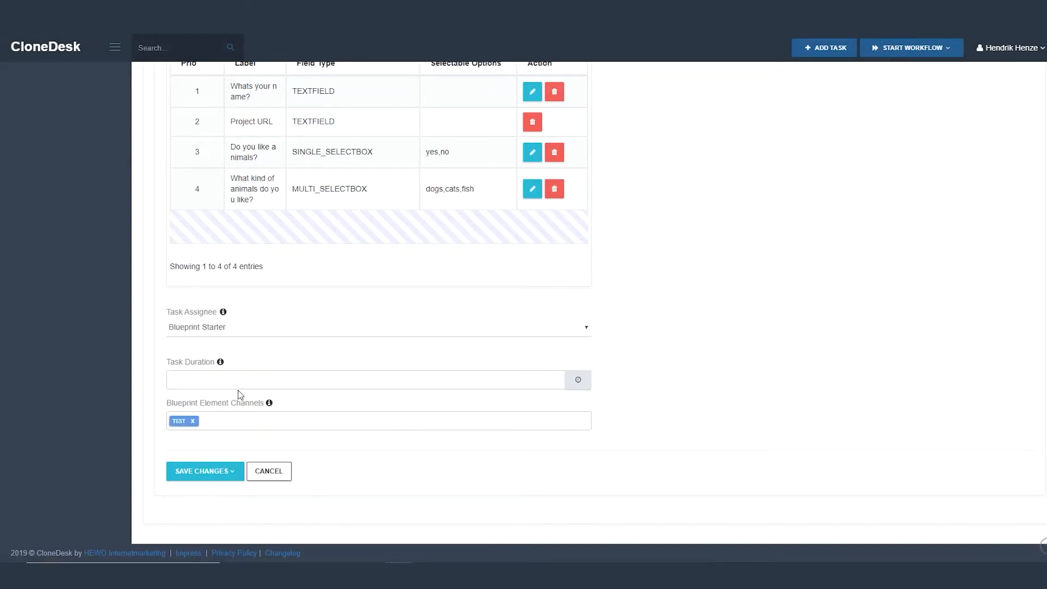
Save the blueprint element's changes and stay on its page.
click(221, 470)
click(224, 468)
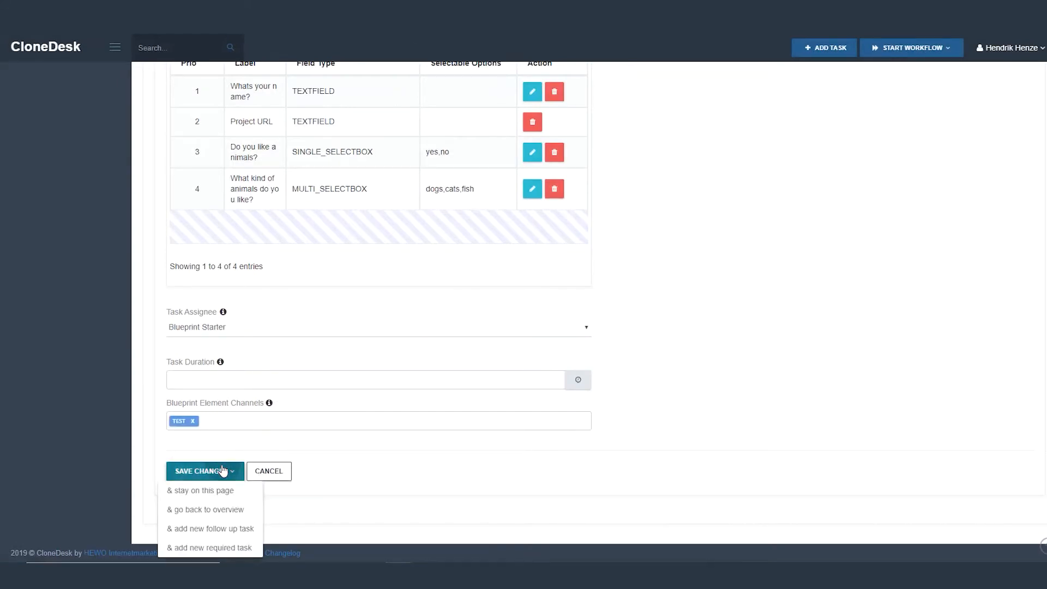
click(226, 494)
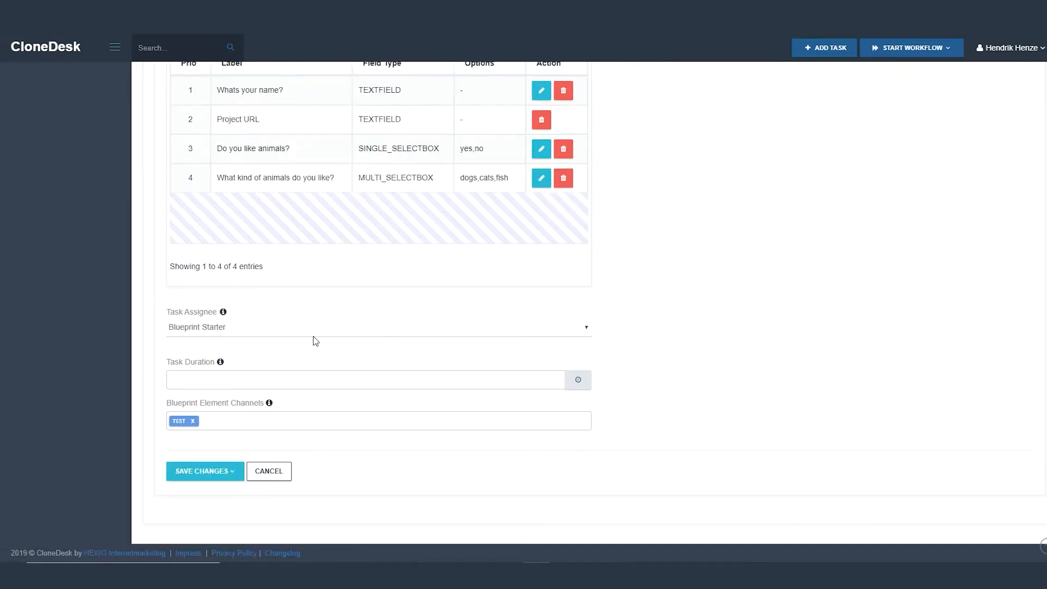
Save the element's changes while adding a new follow-up task, and name the new blueprint element "test 2".
click(191, 472)
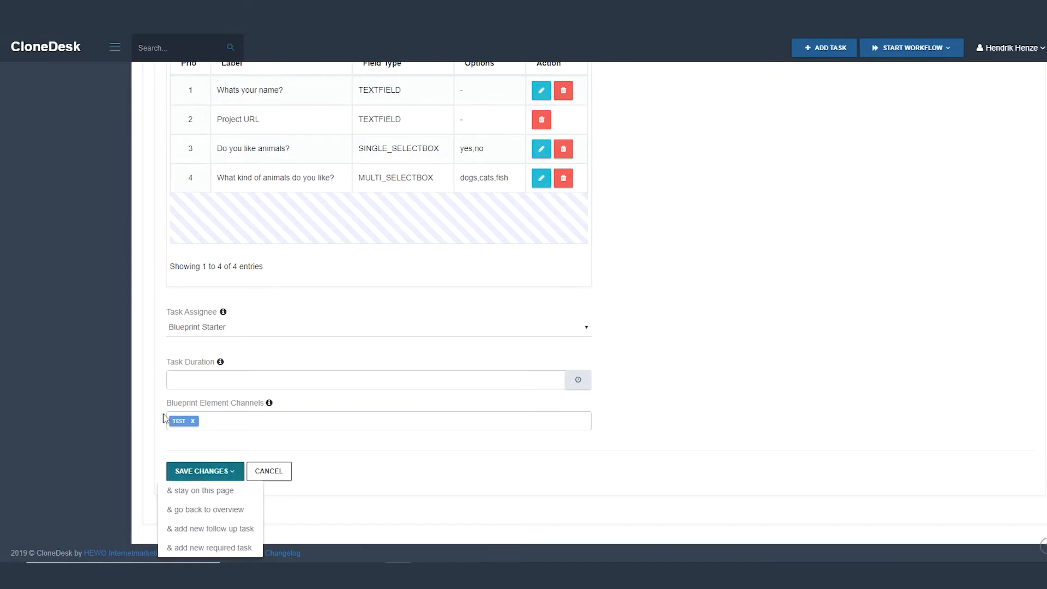
click(206, 529)
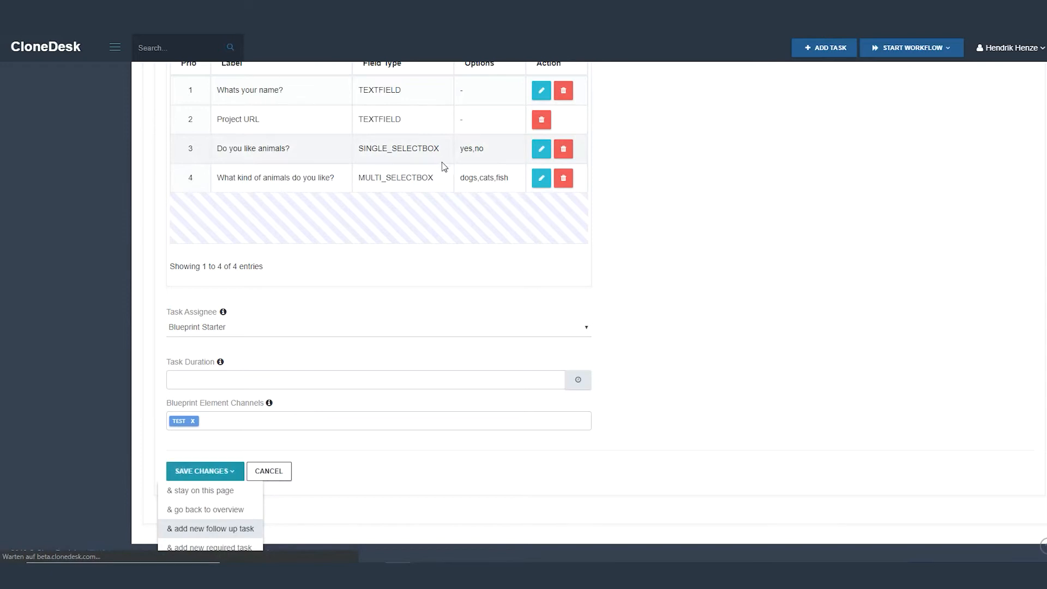
click(238, 218)
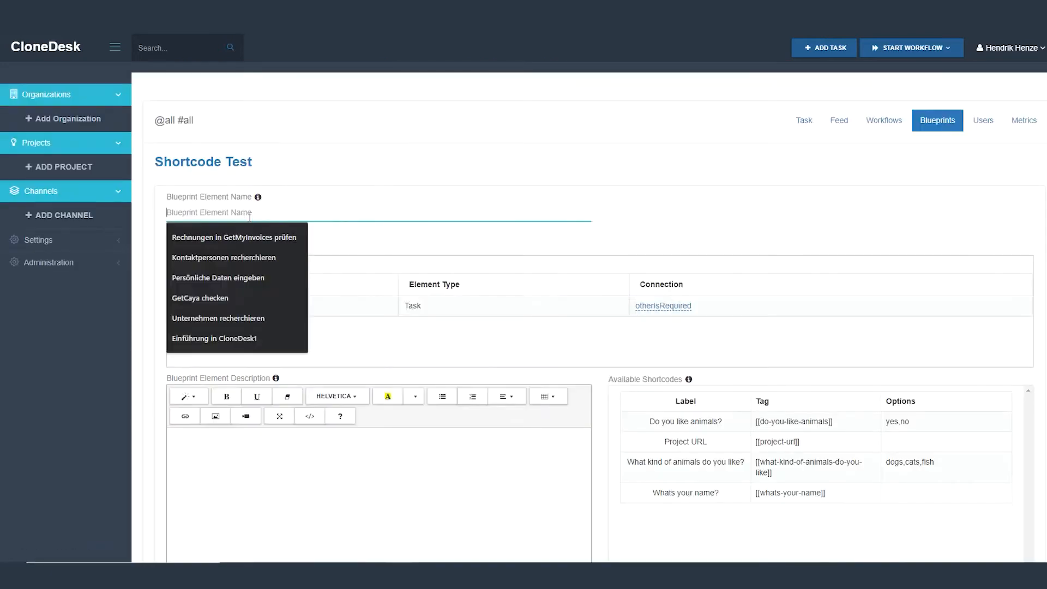
text(test 2)
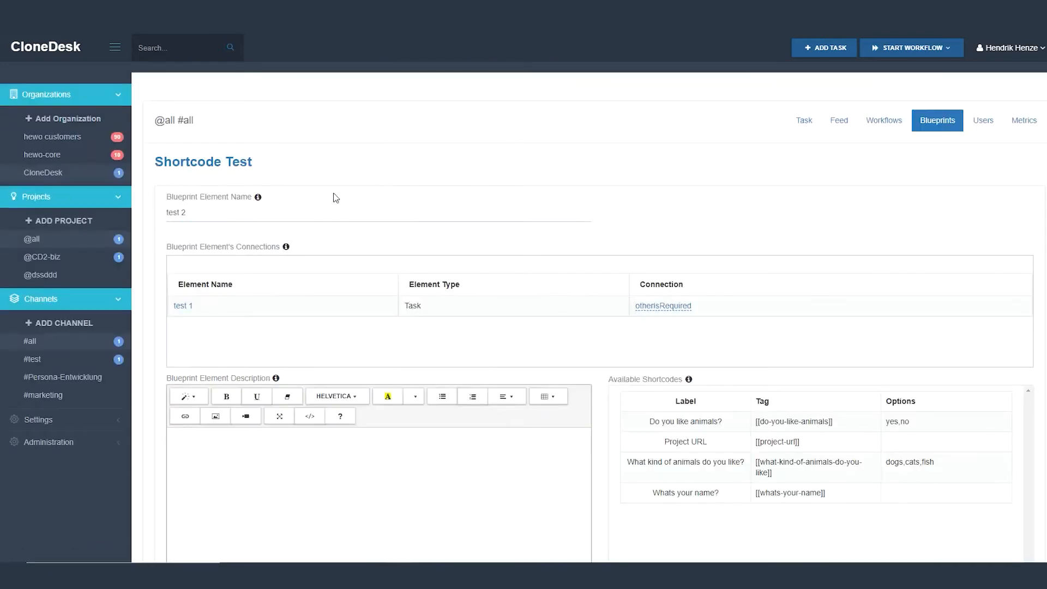
Copy all rows of the available shortcodes, including labels, tags and options, into the blueprint element description.
scroll(246, 232, down, 3)
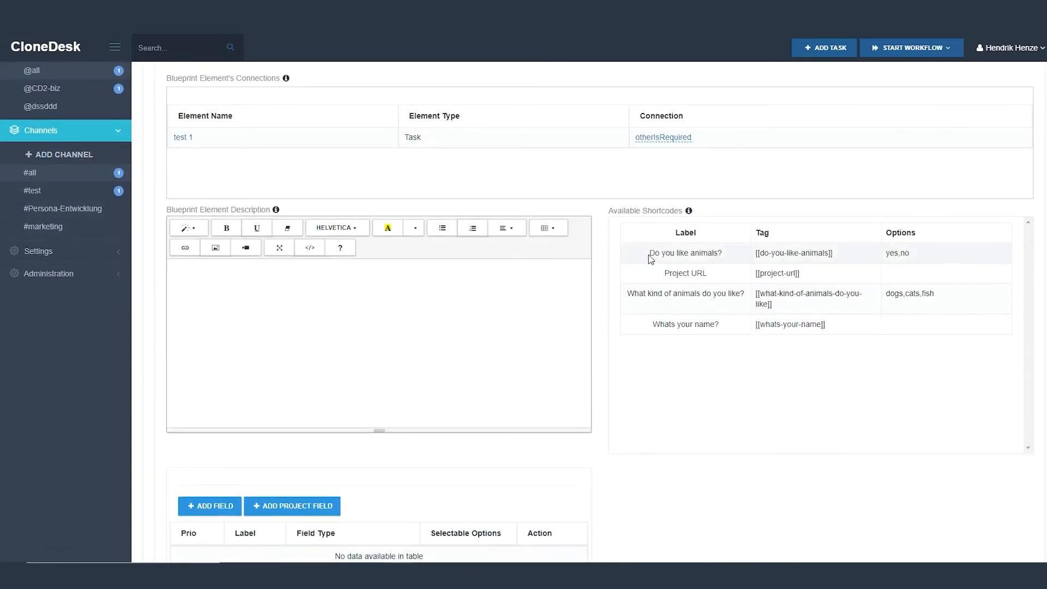
drag(650, 255, 838, 324)
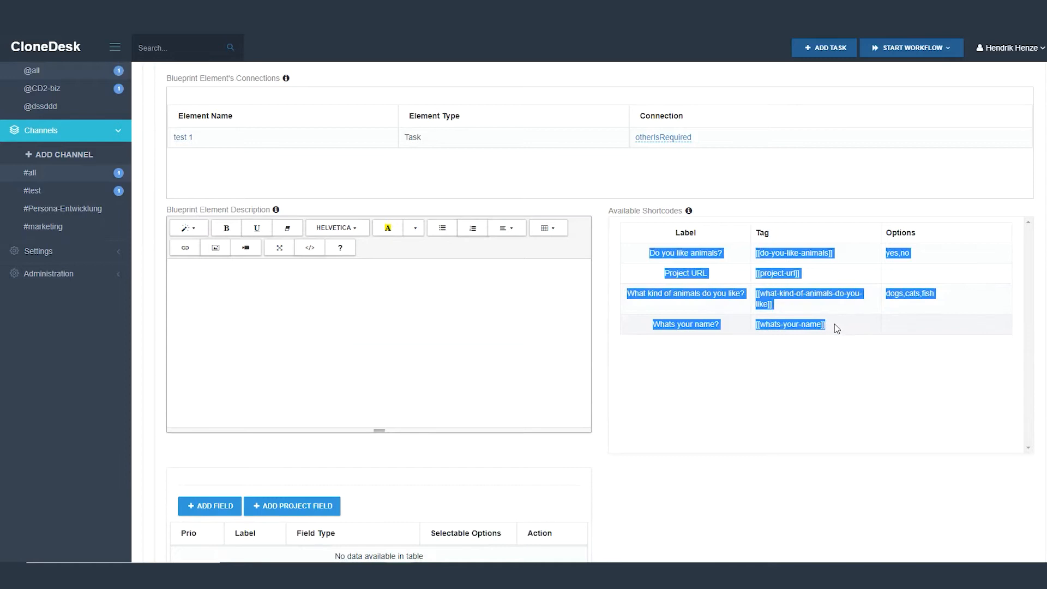
key(ctrl+c)
click(363, 316)
key(ctrl+v)
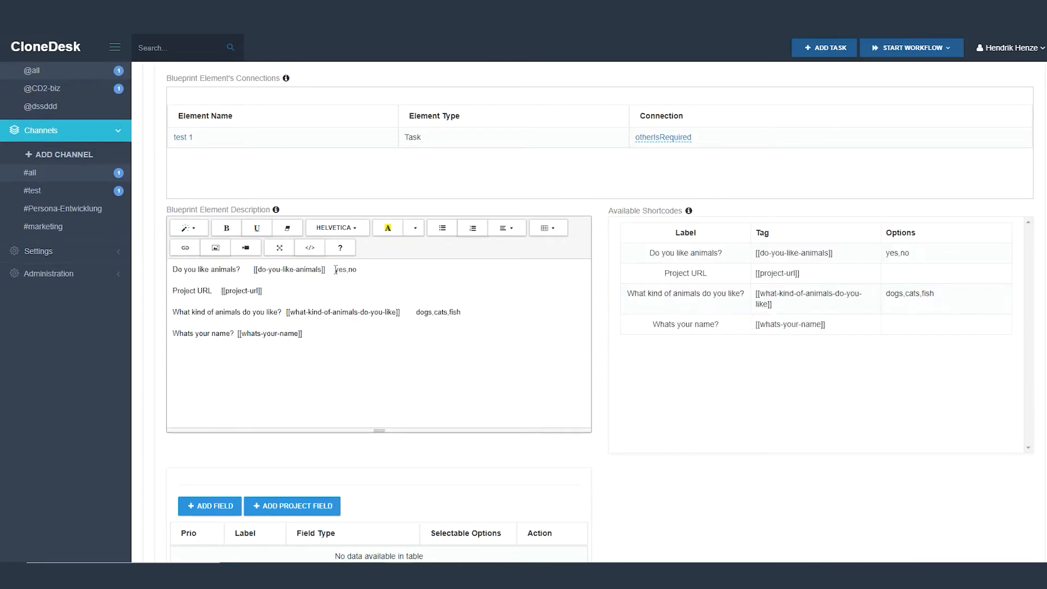
Delete the option lists "yes,no" and "dogs,cats,fish" from the description so only labels and shortcodes remain.
drag(335, 269, 371, 271)
key(BackSpace)
drag(414, 311, 468, 312)
key(BackSpace)
Set the follow-up task's assignee to Blueprint Starter and assign the element to the "test" channel.
scroll(158, 281, down, 1)
scroll(153, 295, down, 5)
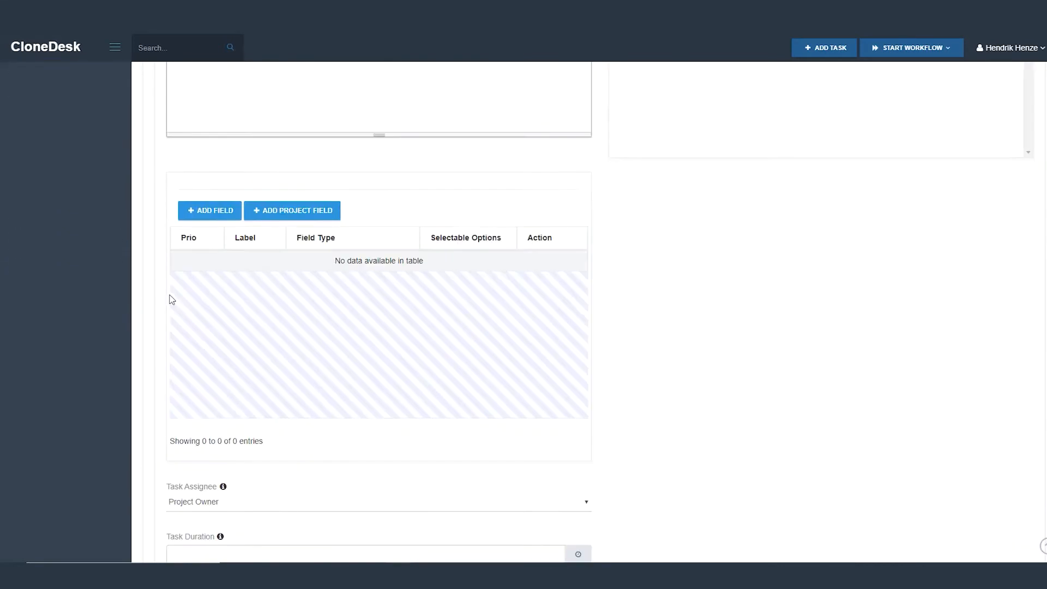
scroll(164, 327, down, 3)
click(198, 328)
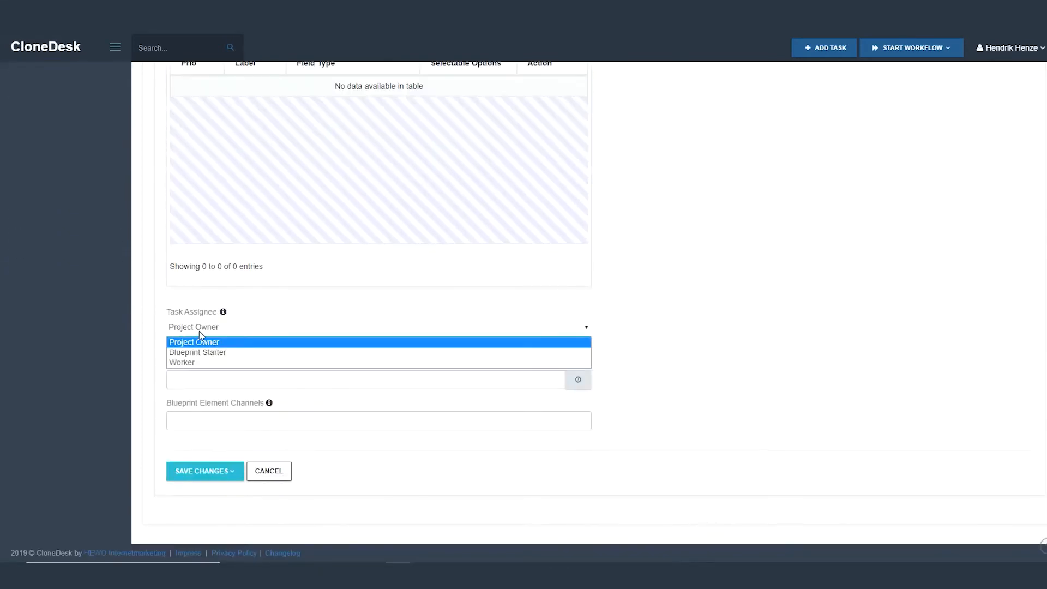
click(217, 361)
text(test)
key(Return)
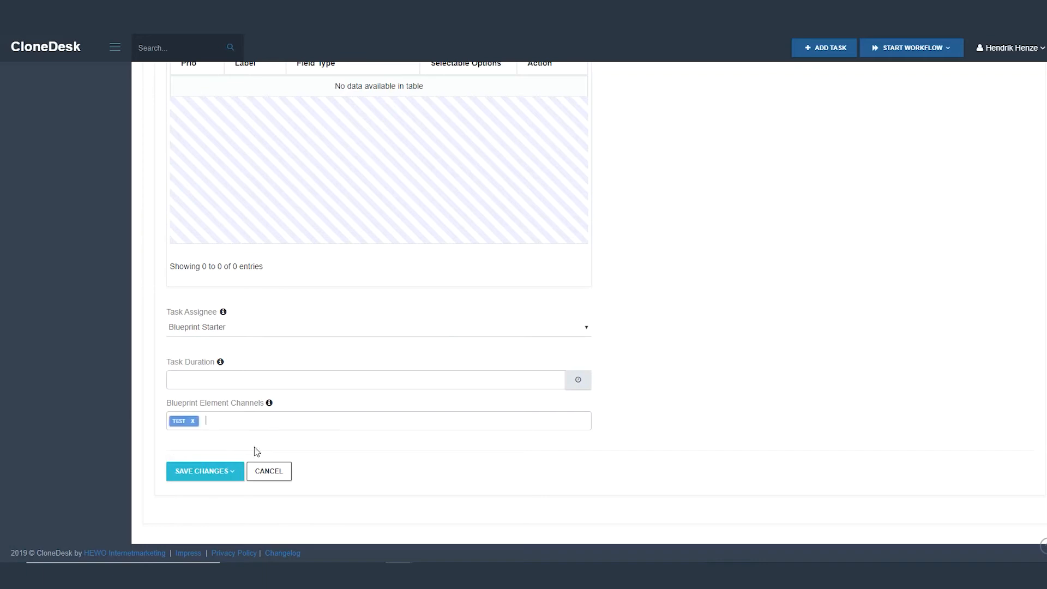
Save the "test 2" element, stay on its page and review the saved description.
click(217, 478)
click(201, 490)
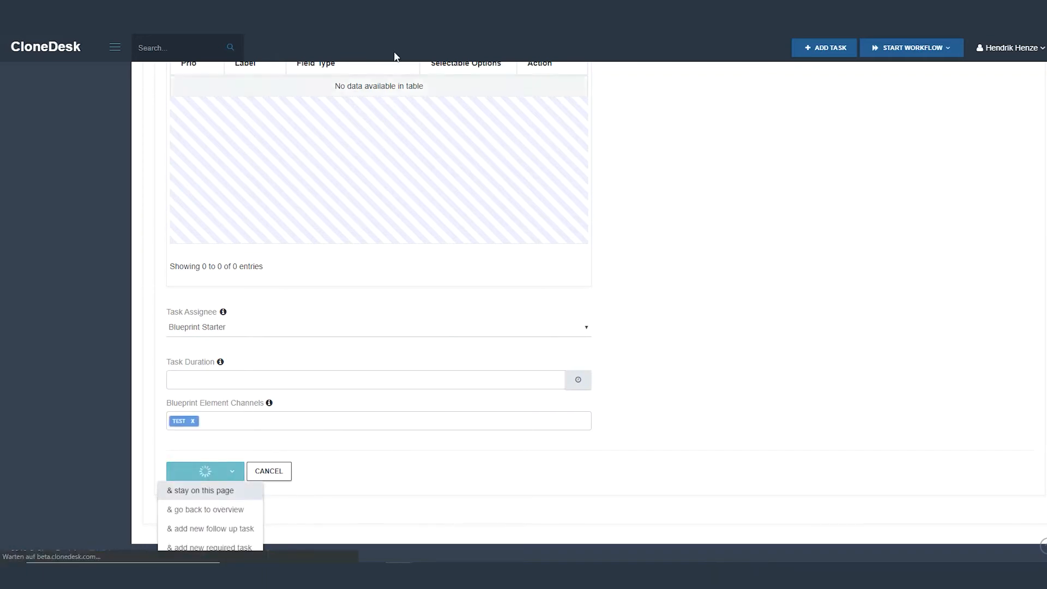
scroll(362, 194, down, 5)
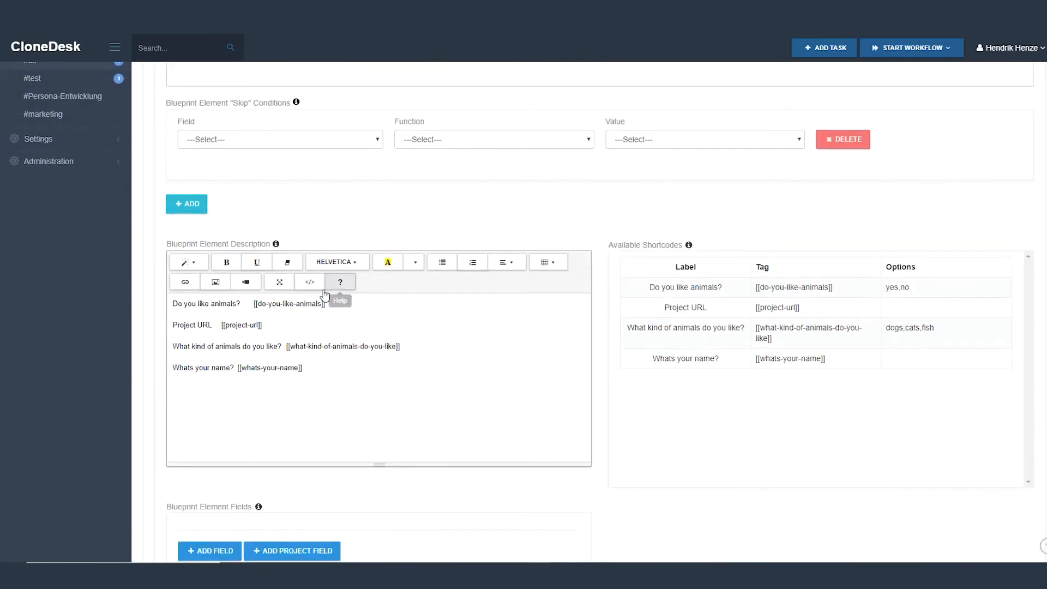
scroll(355, 298, up, 5)
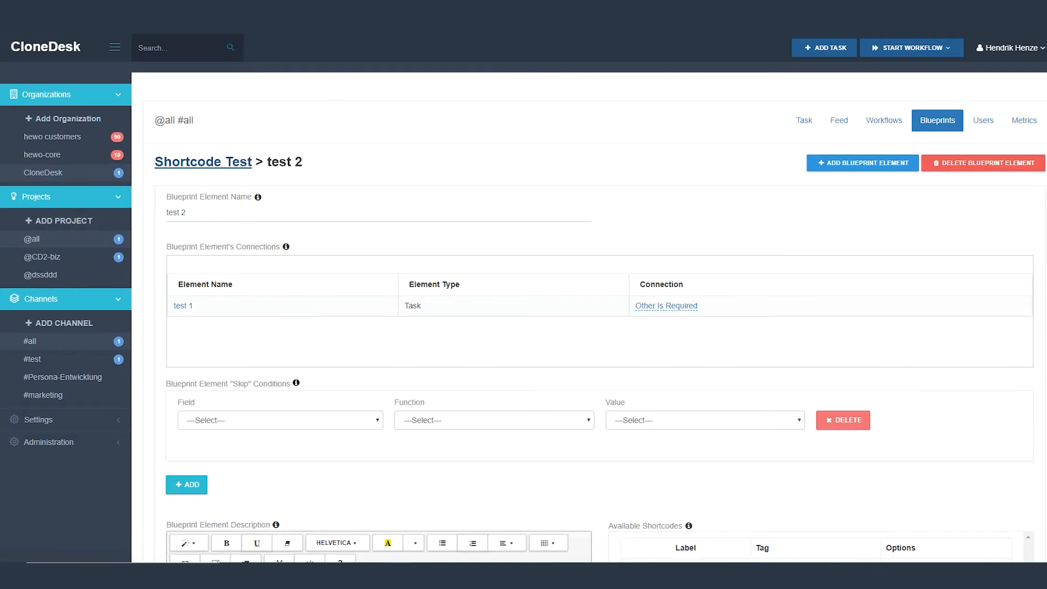
Start a workflow from the Shortcode Test blueprint in the CD2-biz project with Very High priority.
key(F5)
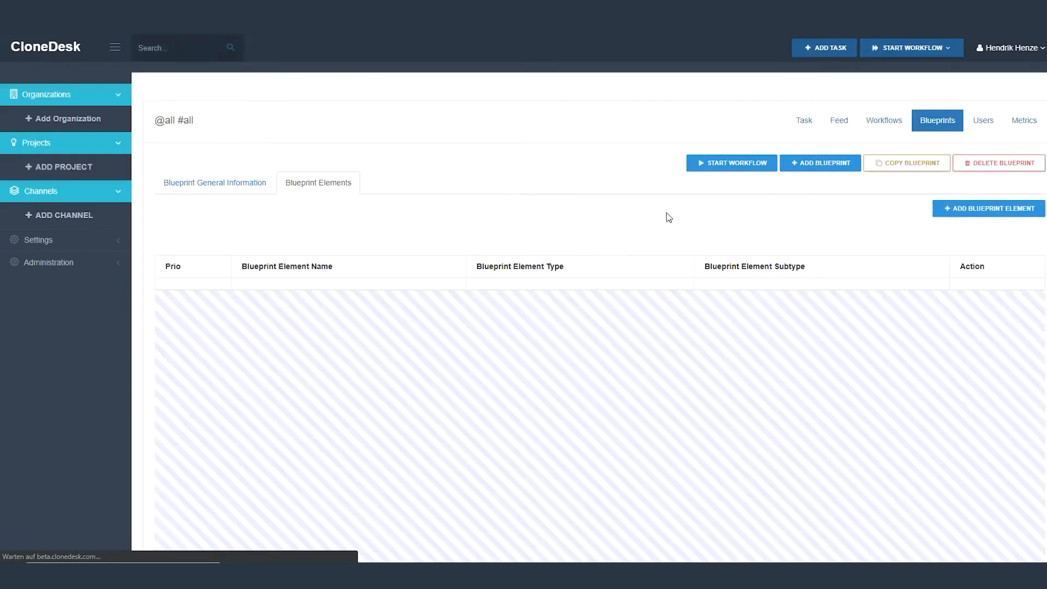
click(734, 166)
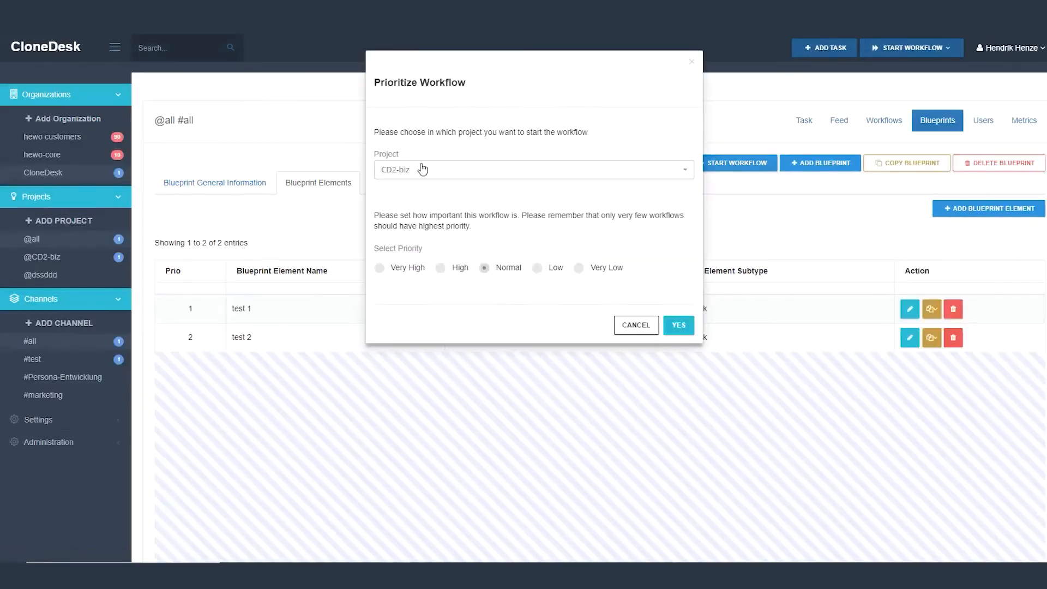
click(409, 271)
click(679, 322)
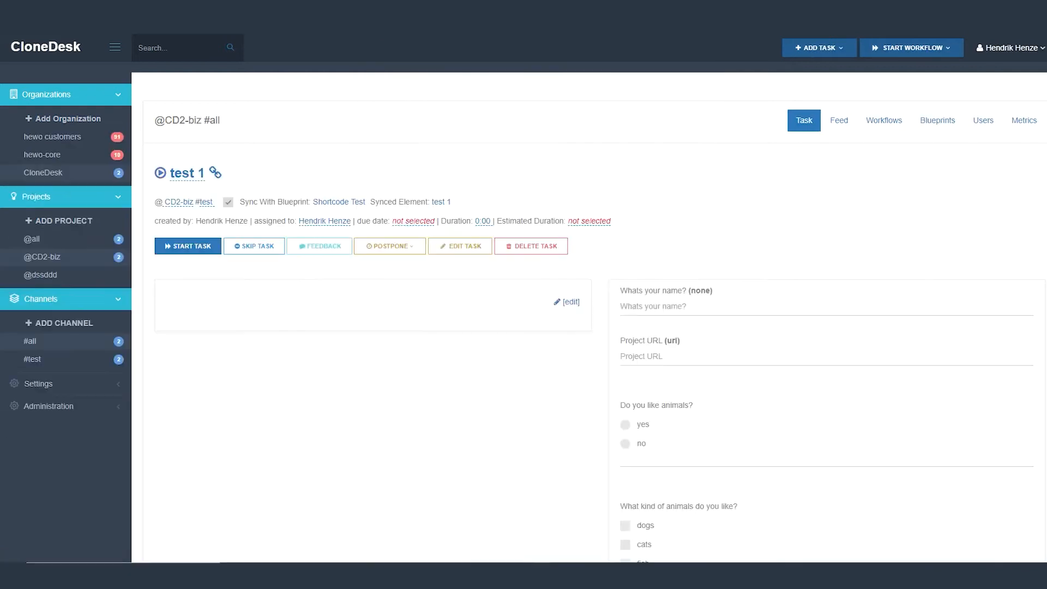
click(188, 247)
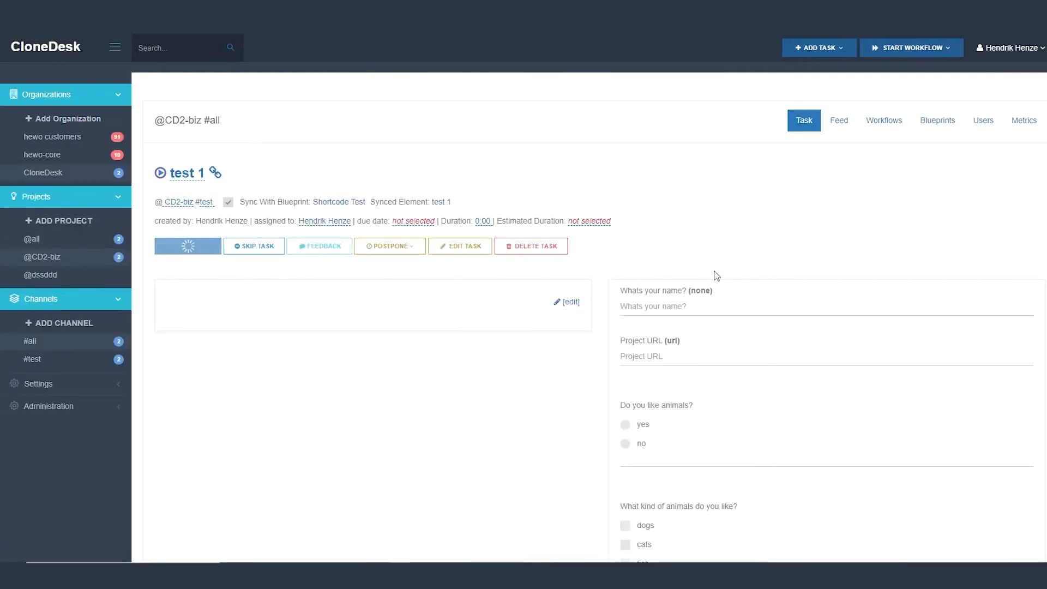
click(676, 310)
text(Hendrik)
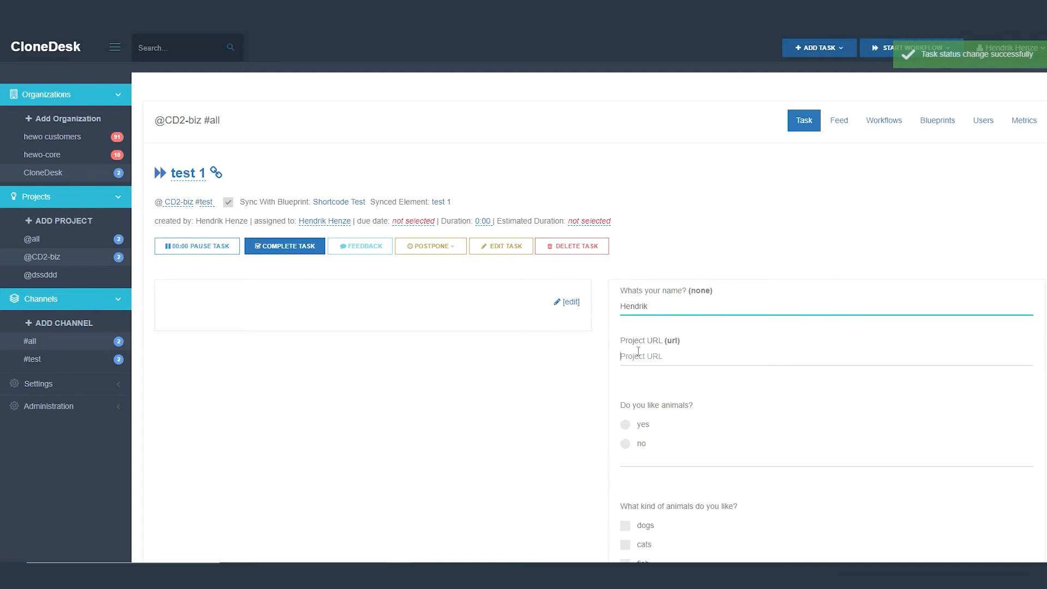
click(638, 353)
text(https)
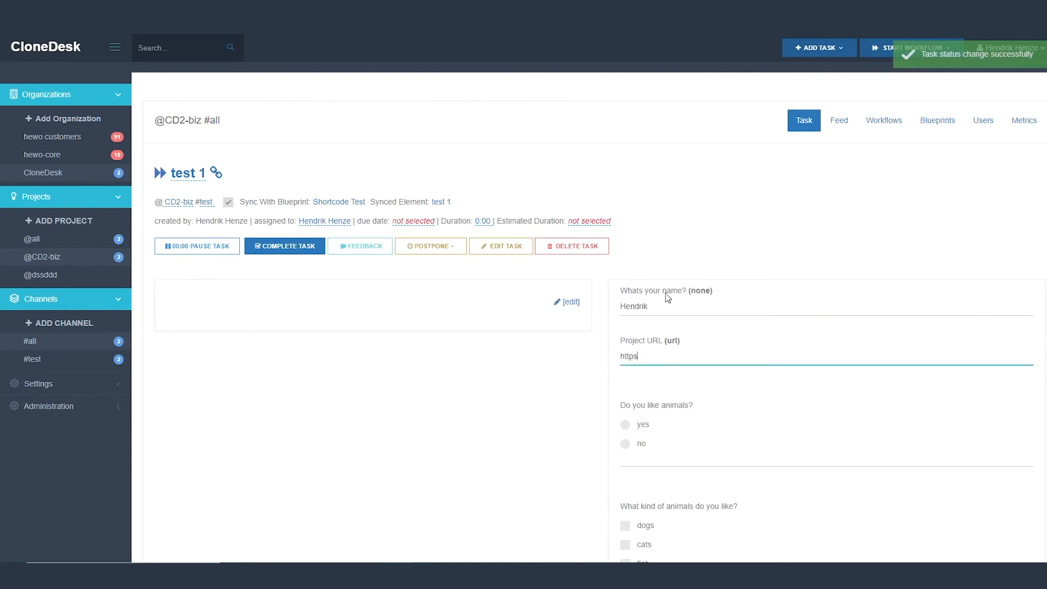
text(://cloned)
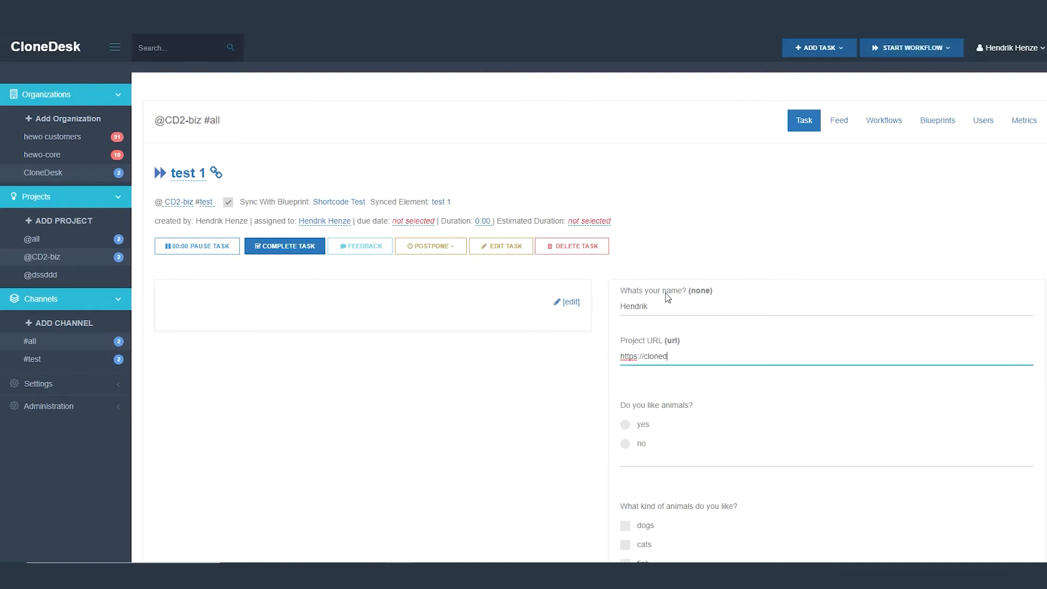
text(esk.com)
Answer "yes" to liking animals, choose dogs and cats as the kinds, and save the answers while completing the task.
scroll(562, 327, down, 2)
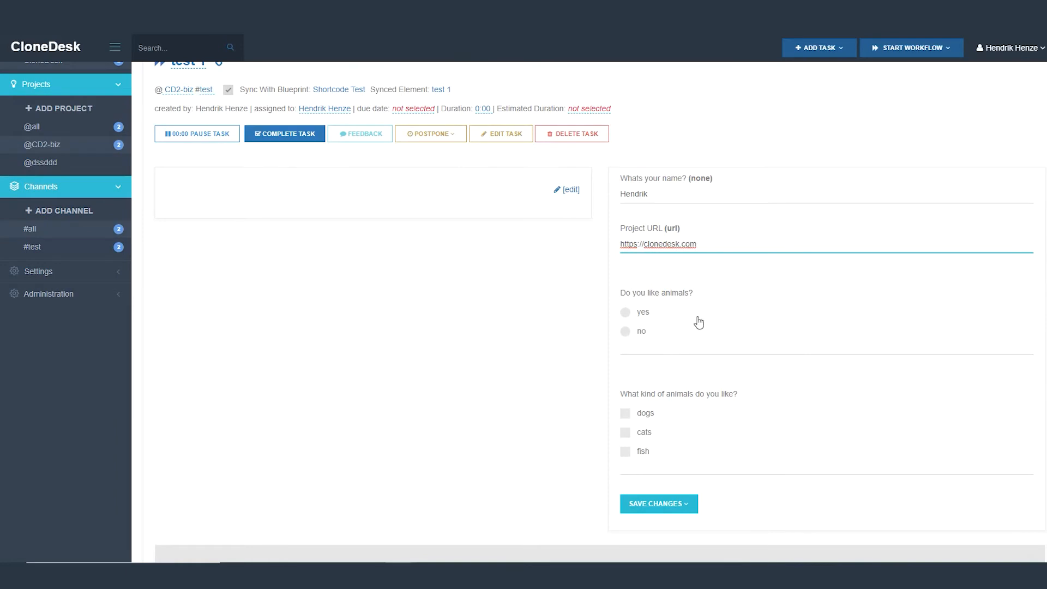
click(642, 315)
scroll(598, 322, down, 1)
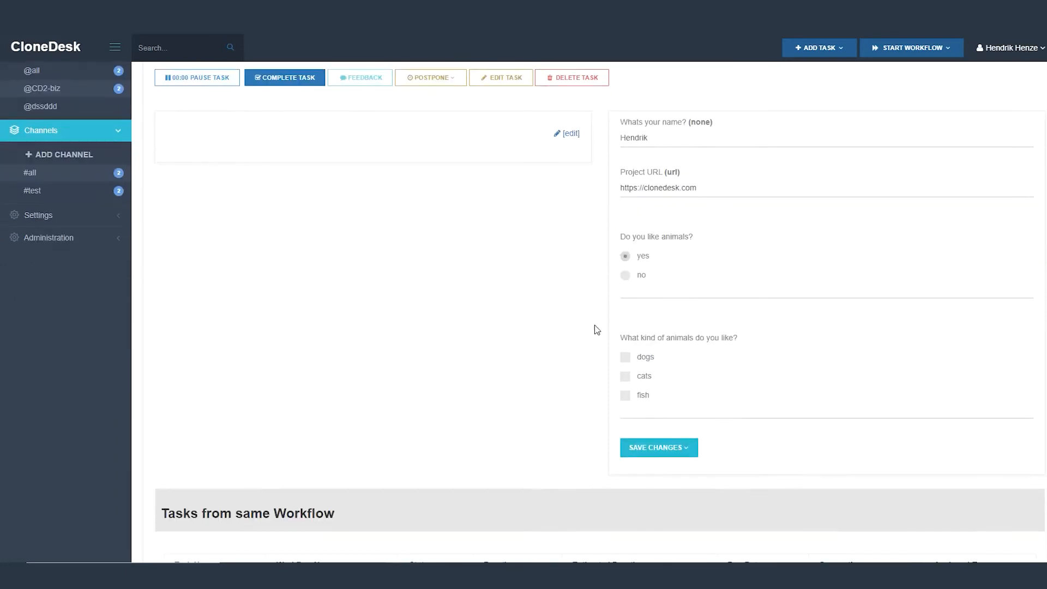
click(654, 362)
click(652, 383)
click(676, 449)
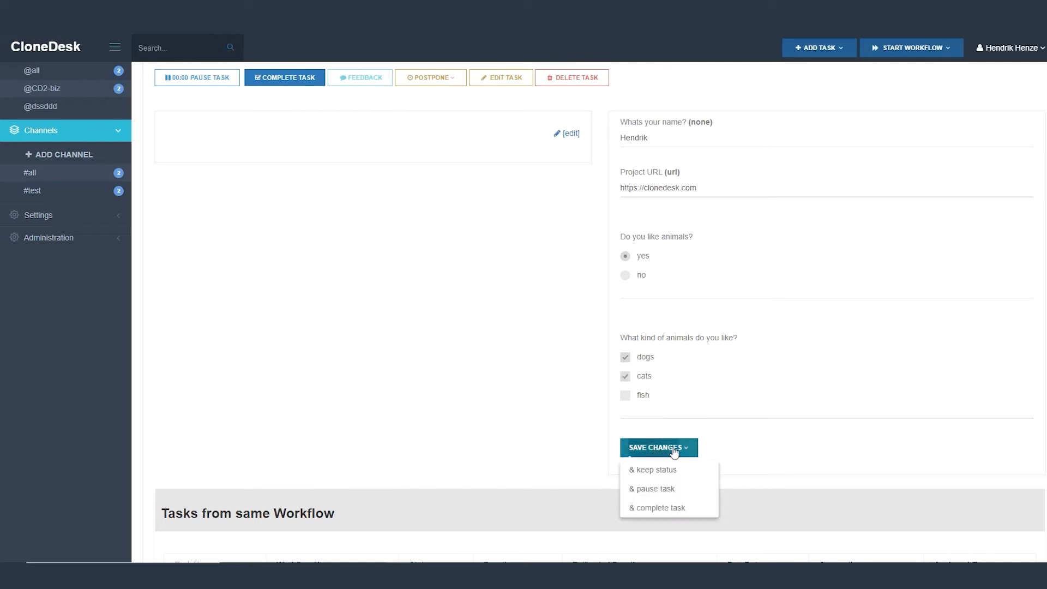
click(675, 508)
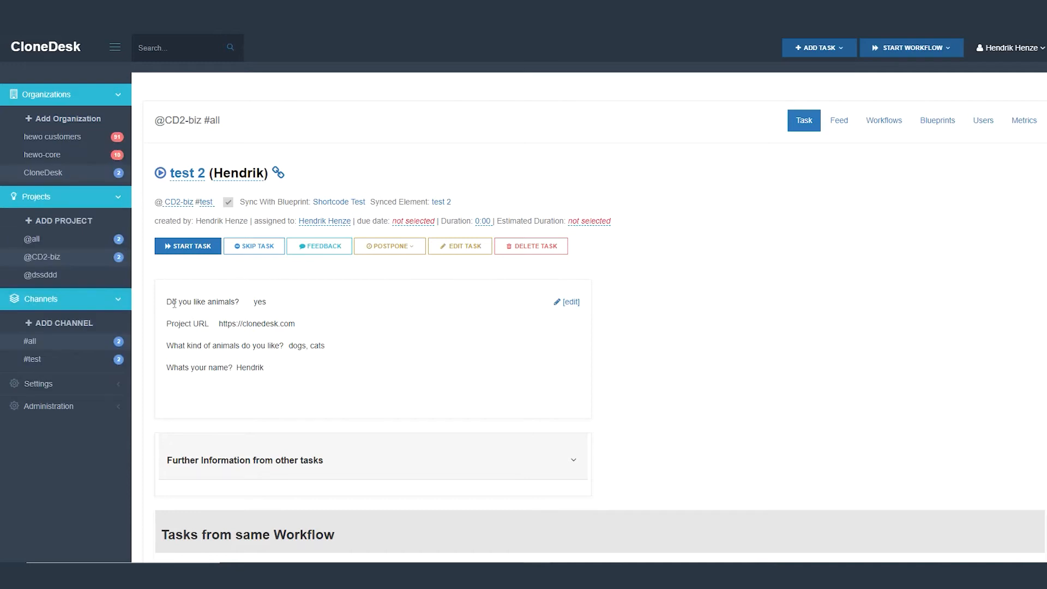
Examine the values filled in for the shortcodes in the "test 2" task description.
click(278, 301)
drag(218, 324, 306, 329)
click(306, 328)
drag(294, 349, 332, 352)
click(332, 352)
drag(218, 324, 293, 303)
click(295, 323)
click(294, 303)
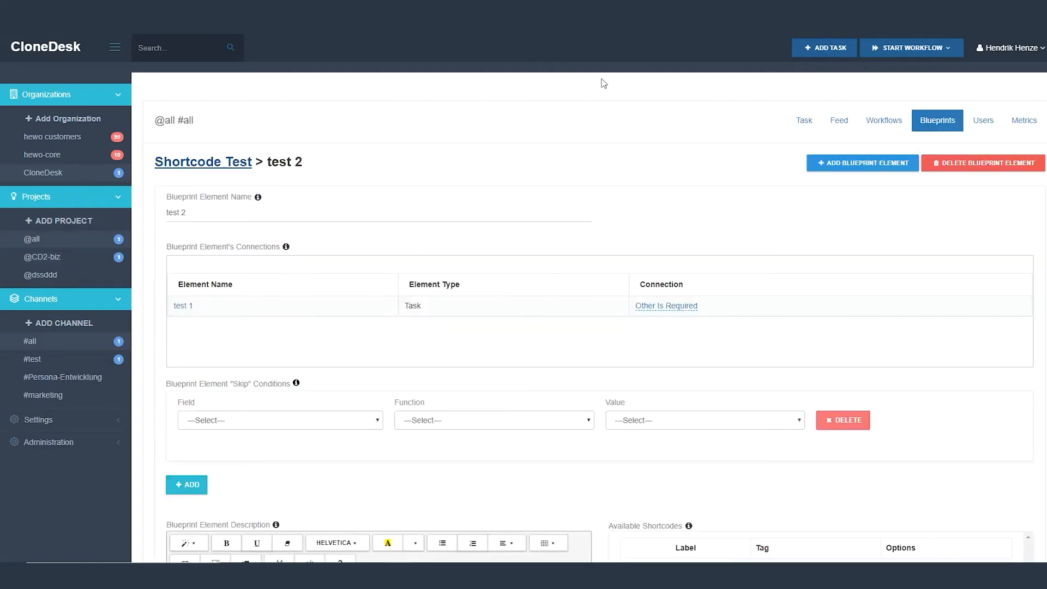
In the "test 2" element description, insert the condition [[if do-you-like-animals=yes]] before "What kind of animals do you like?".
scroll(662, 529, down, 3)
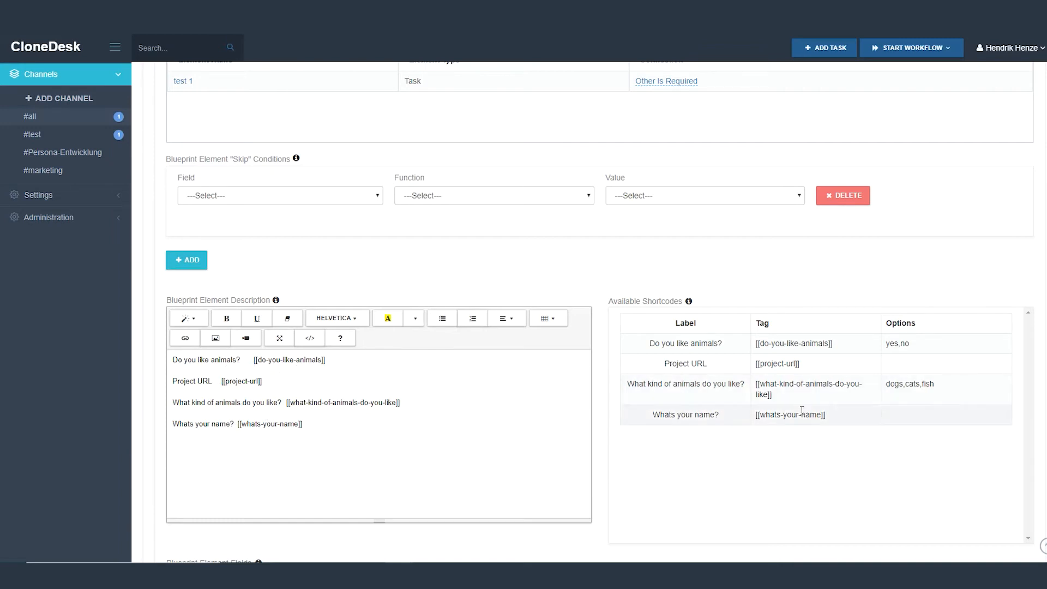
drag(834, 344, 756, 344)
key(ctrl+c)
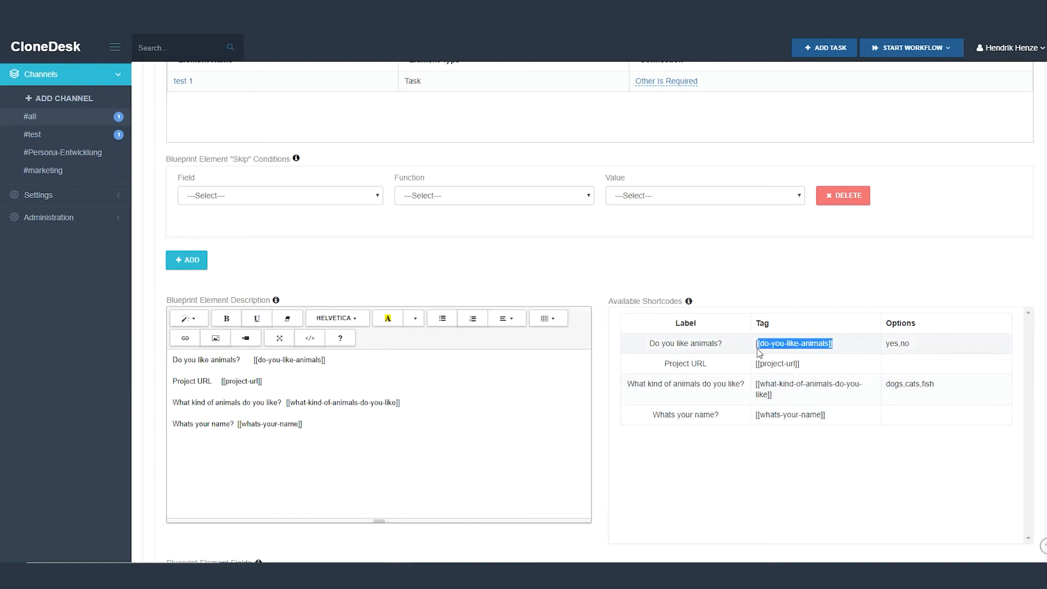
click(171, 402)
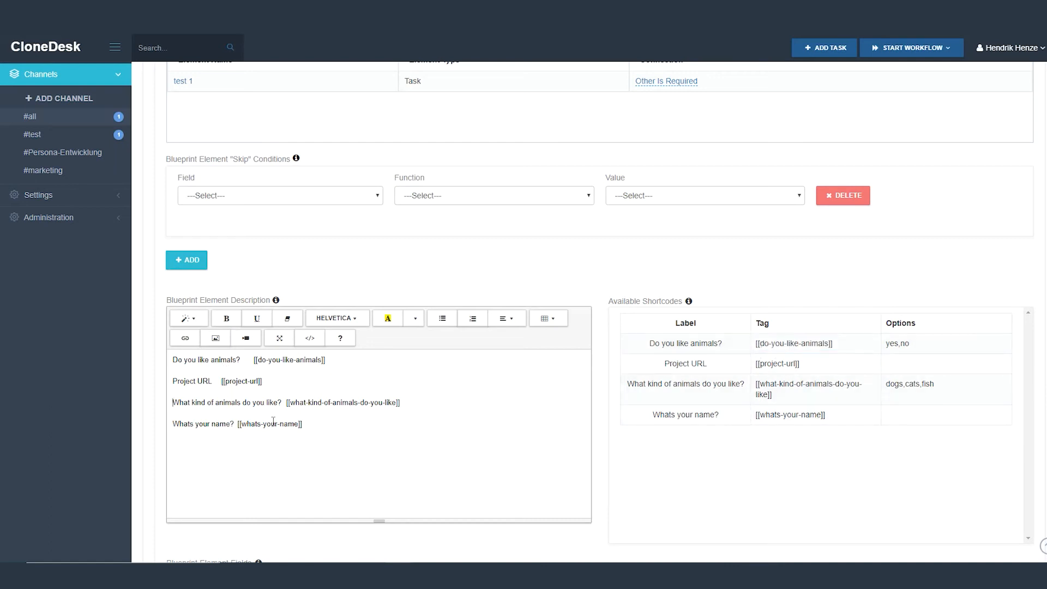
key(ctrl+v)
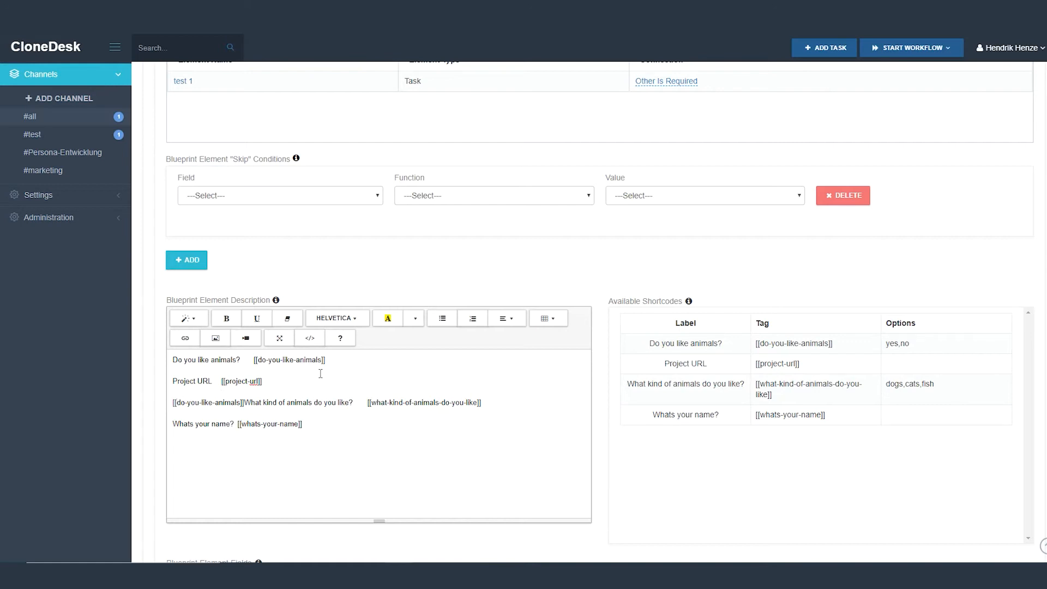
text(if )
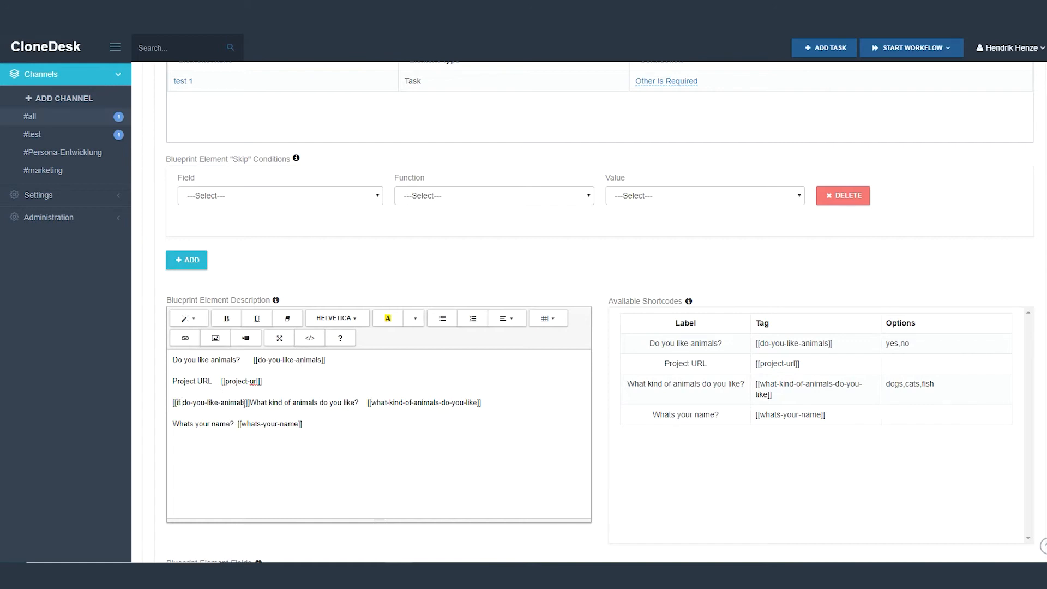
text(=yes)
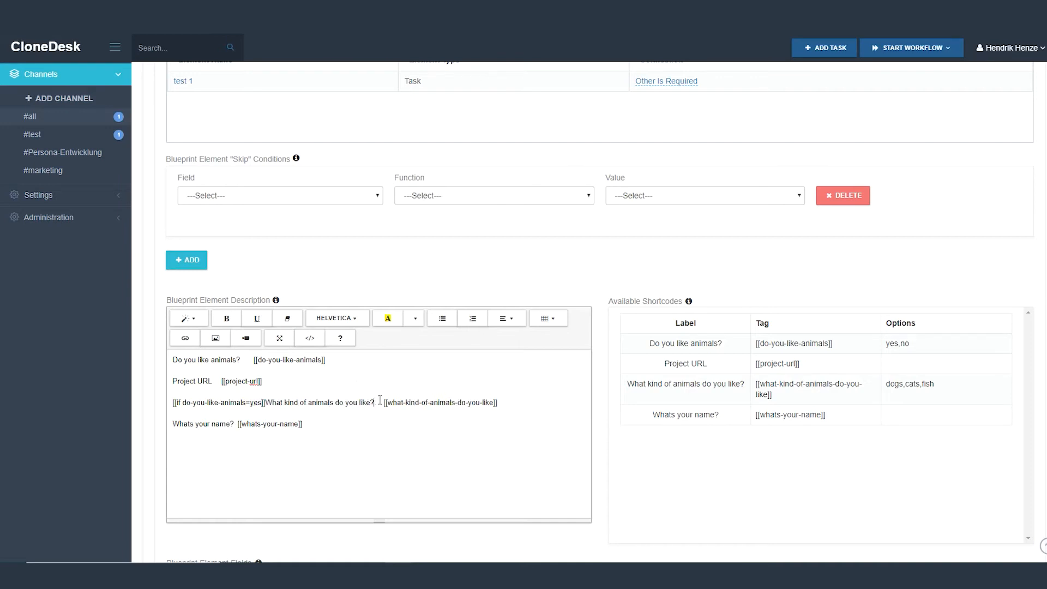
Remove the extra spacing before [[what-kind-of-animals-do-you-like]] and close the conditional line with [[/if]].
drag(375, 402, 384, 402)
key(BackSpace)
click(512, 406)
Save the element with the conditional shortcode and stay on its page.
scroll(627, 485, down, 5)
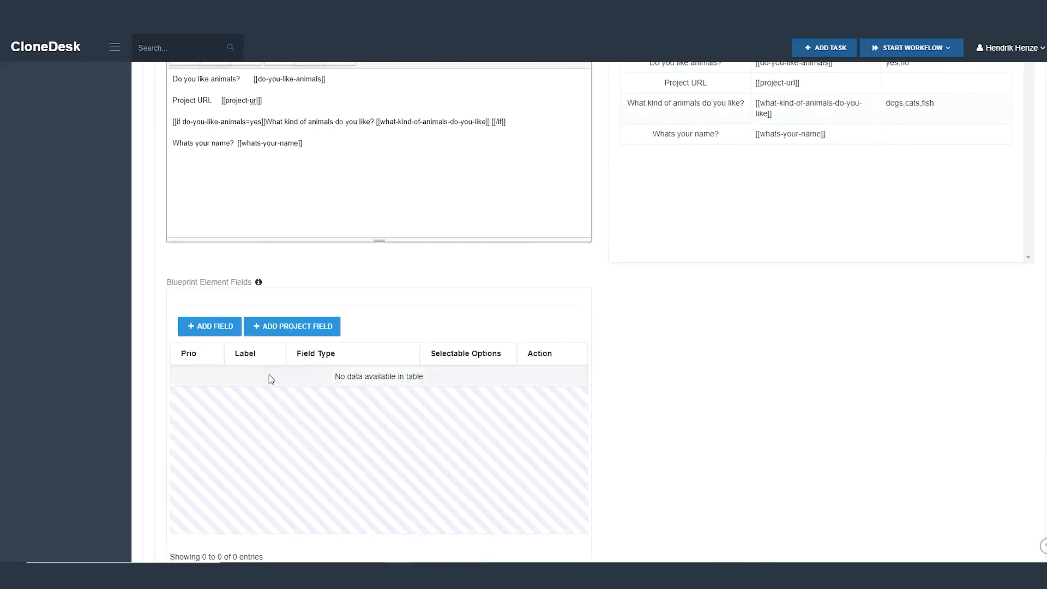
scroll(271, 379, down, 5)
click(229, 500)
click(219, 519)
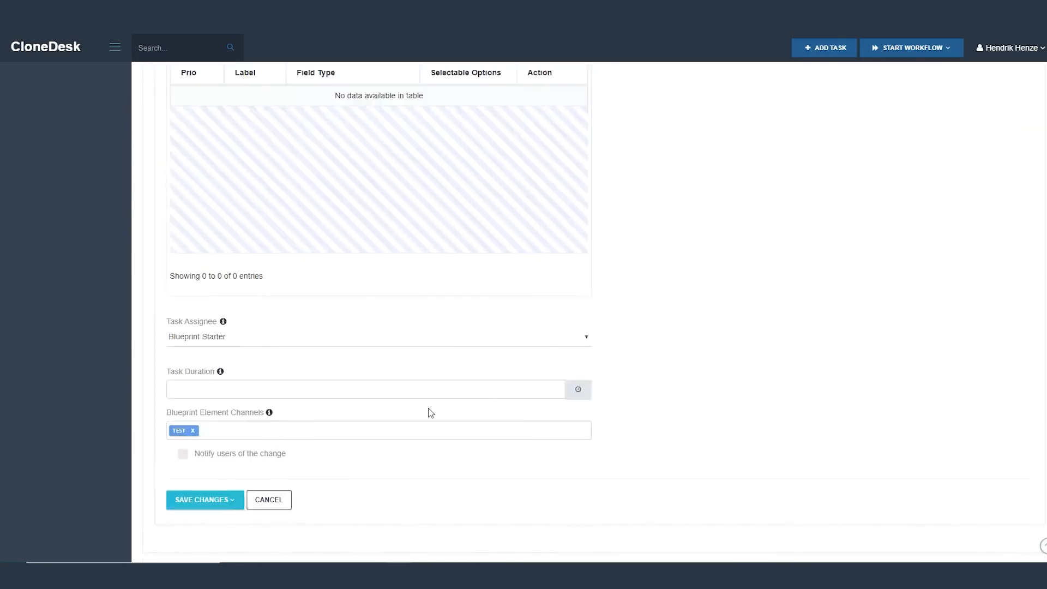
Change the description's condition to the unequal form [[if do-you-like-animals!=yes]].
scroll(428, 412, up, 6)
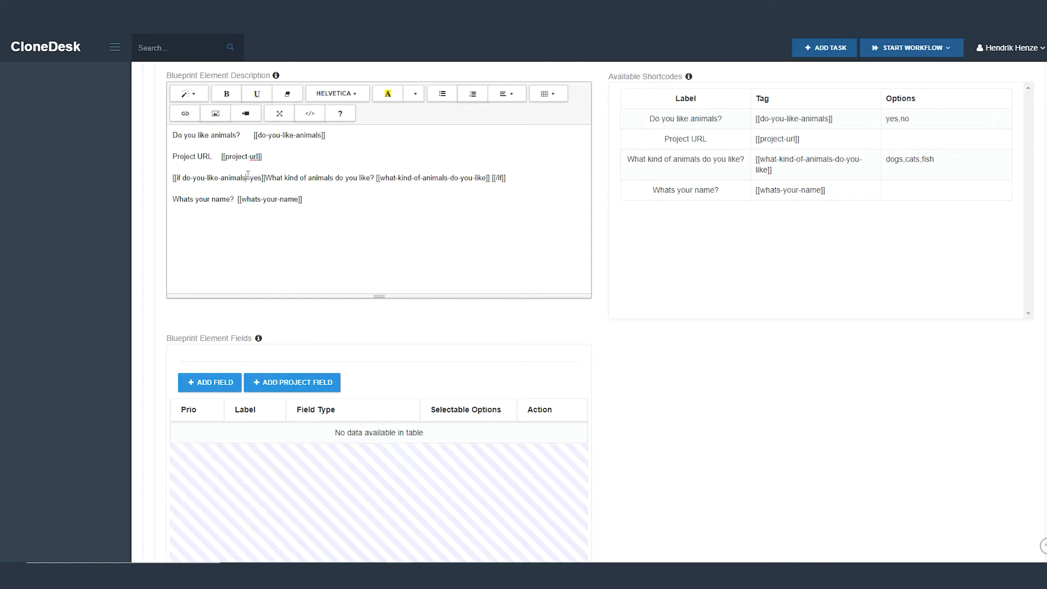
text(=)
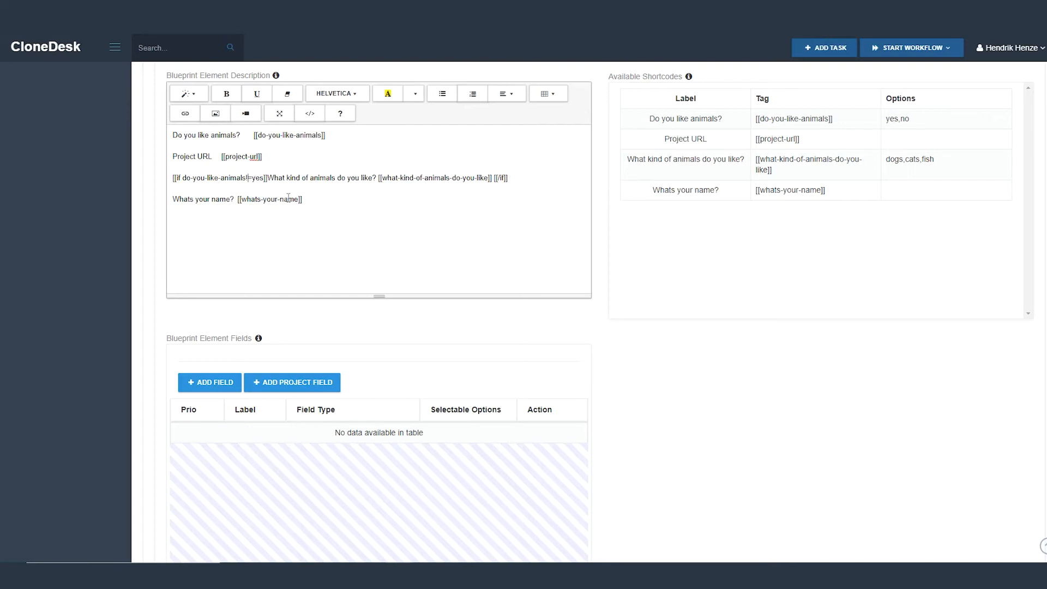
Save the element with the unequal condition and check which question lines the "test 2" task shows.
drag(245, 178, 250, 177)
key(ctrl+s)
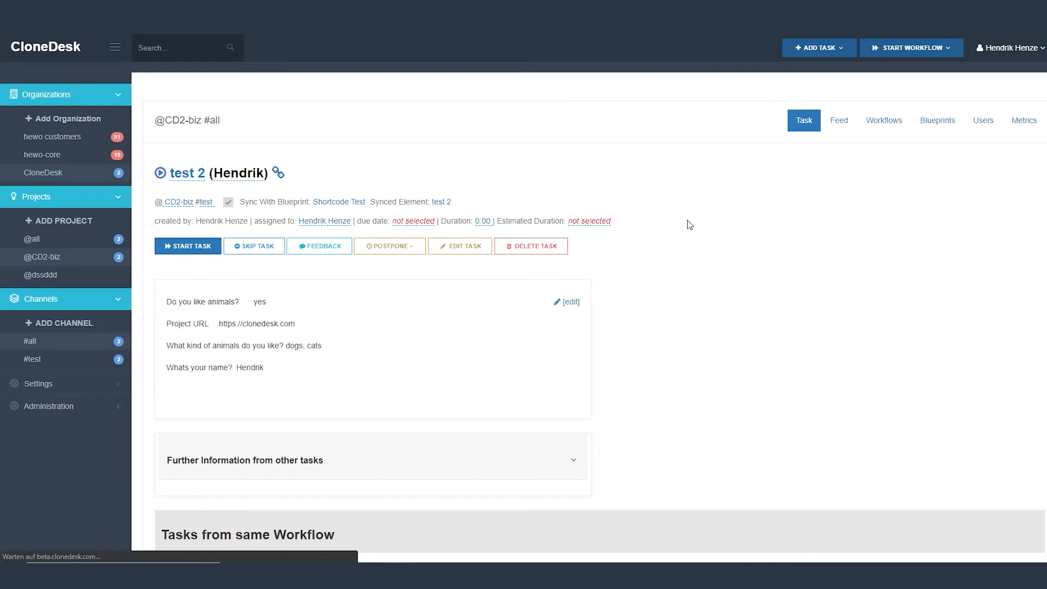
drag(167, 344, 279, 349)
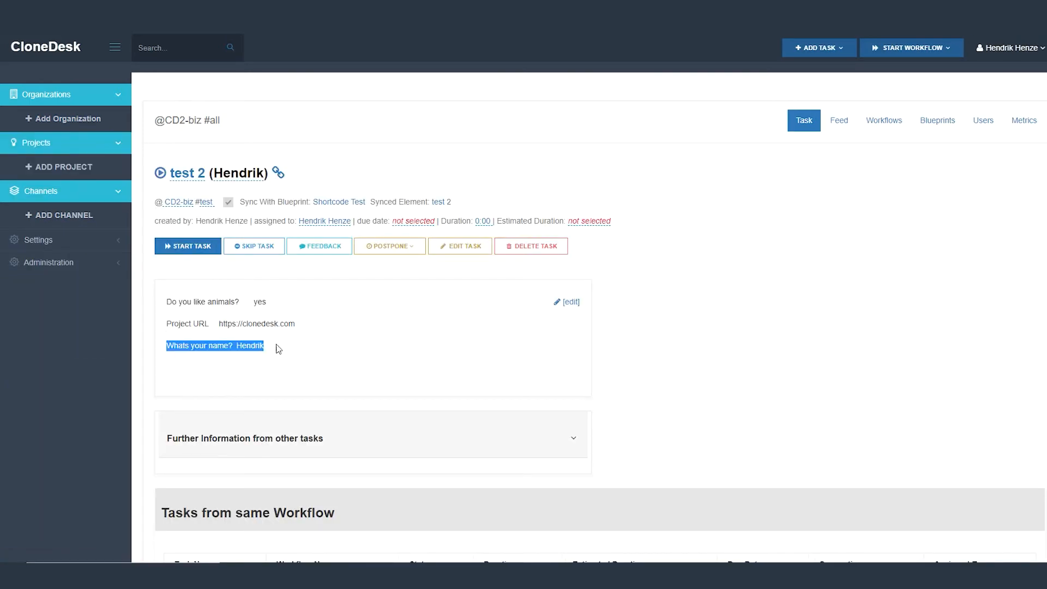
click(278, 349)
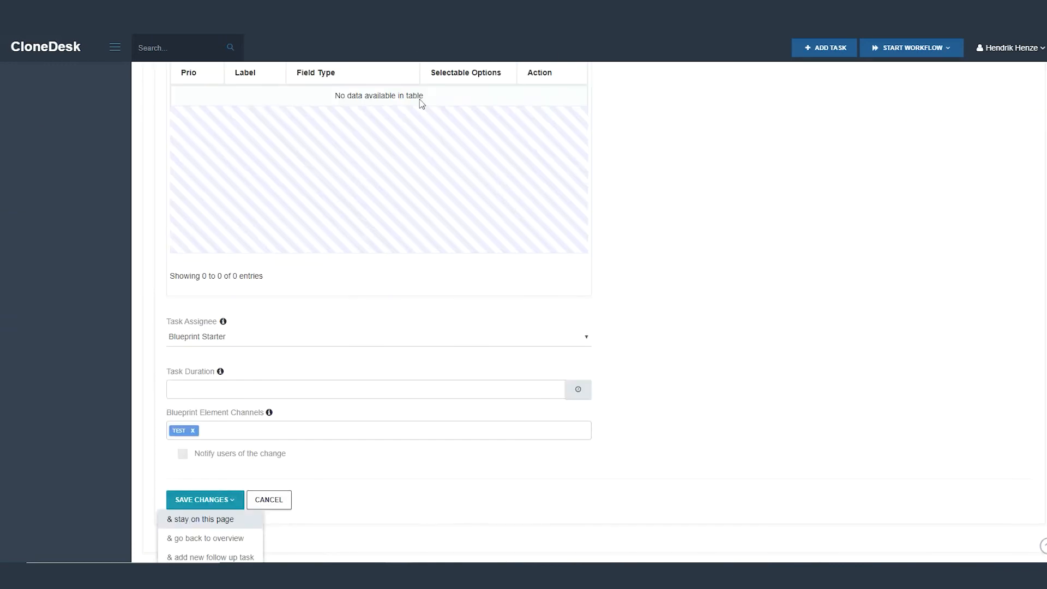
Cut the [[project-url]] shortcode from the Project URL line of the element description.
scroll(415, 164, up, 5)
scroll(389, 264, up, 2)
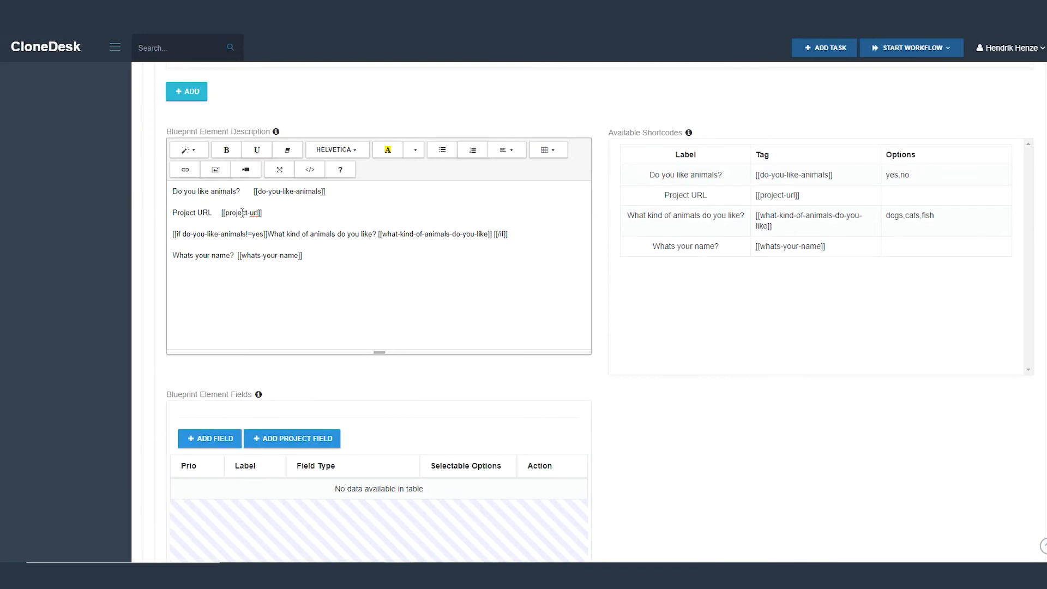
drag(222, 212, 268, 213)
click(274, 215)
drag(212, 213, 293, 211)
key(ctrl+c)
key(BackSpace)
Turn the "Project URL" text into a link to the copied [[project-url]] shortcode, with the open in new window option.
drag(212, 214, 158, 215)
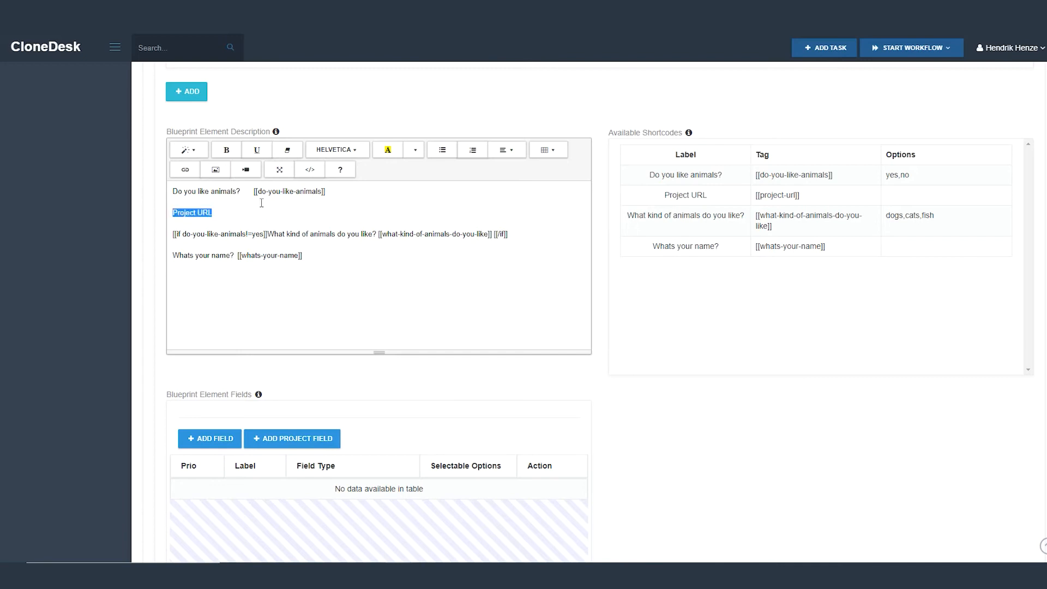
click(299, 212)
drag(226, 215, 161, 216)
click(185, 169)
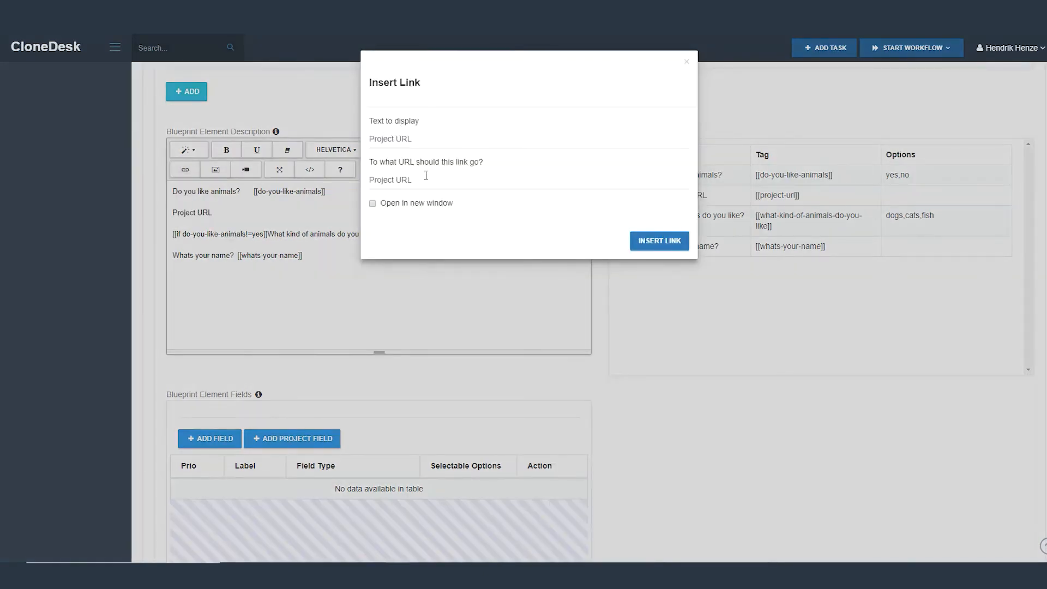
drag(426, 175, 355, 175)
key(ctrl+v)
click(403, 203)
click(651, 240)
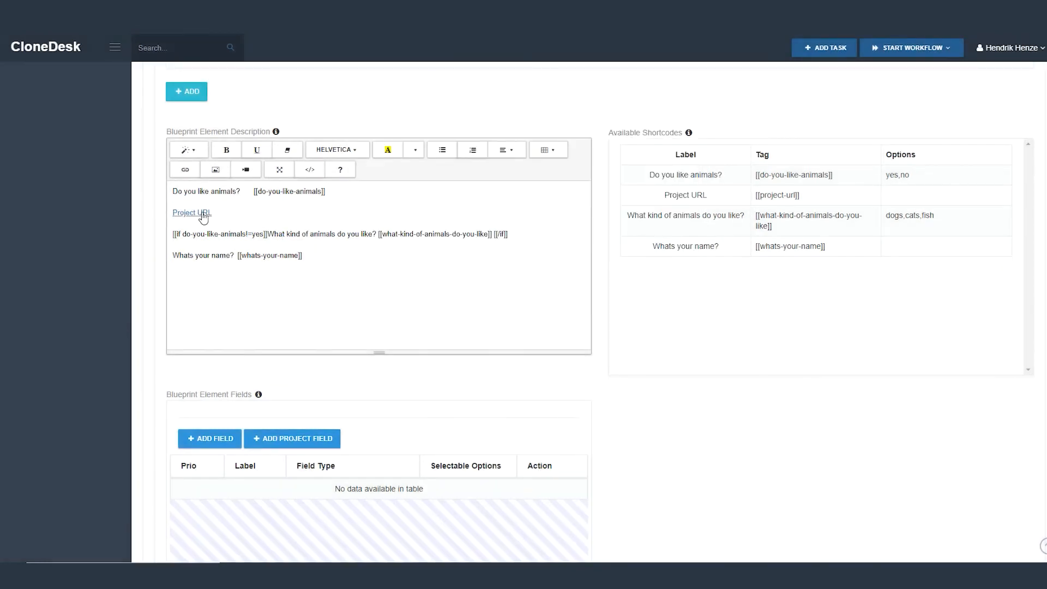
Change the condition back to [[if do-you-like-animals=yes]] and remove the extra spacing before [[do-you-like-animals]].
scroll(701, 349, down, 7)
click(215, 555)
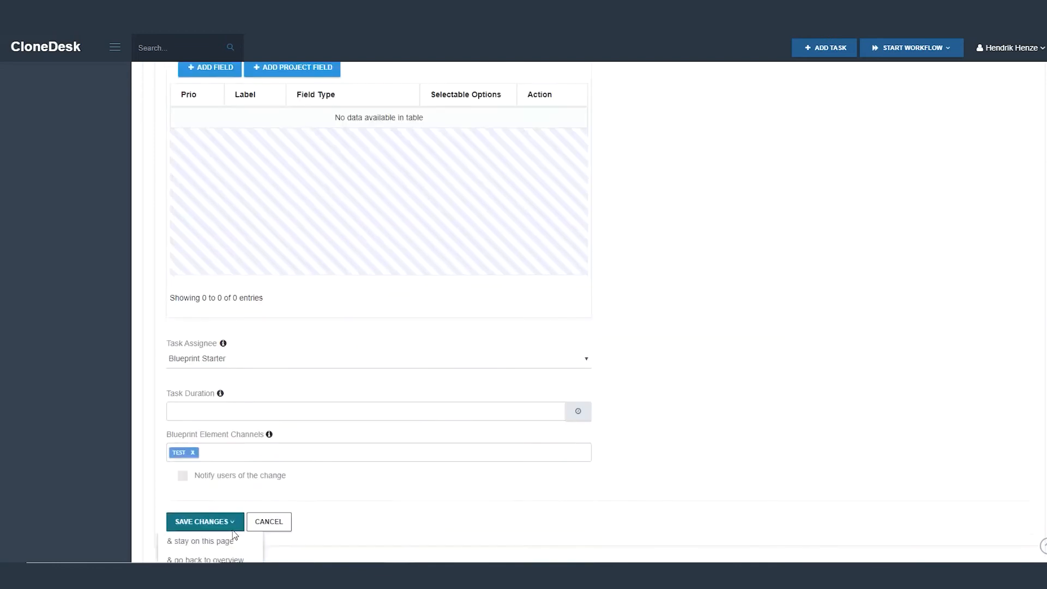
scroll(234, 534, down, 1)
scroll(258, 209, up, 7)
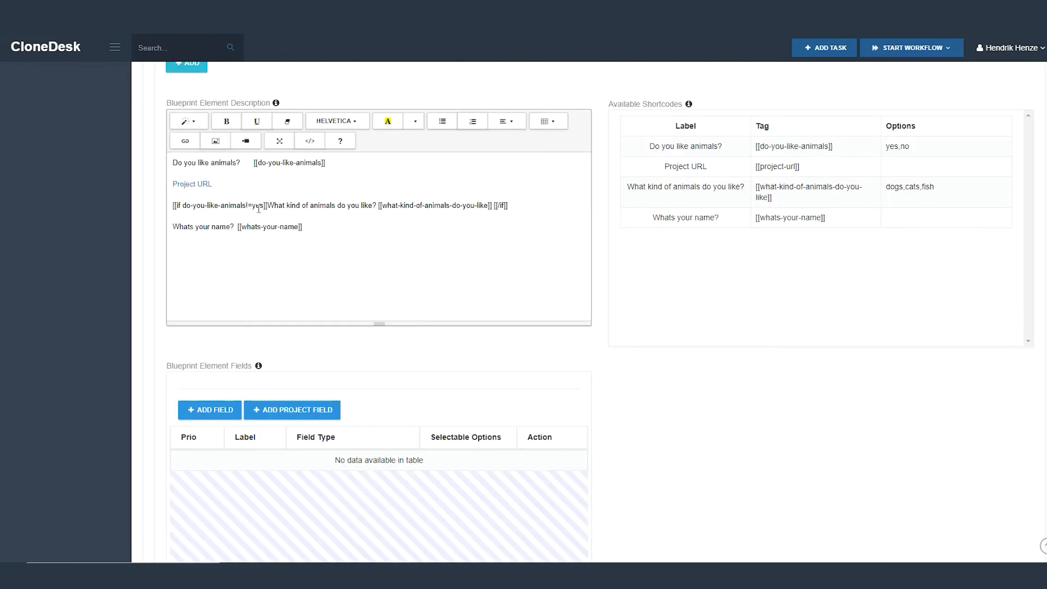
click(251, 206)
key(BackSpace)
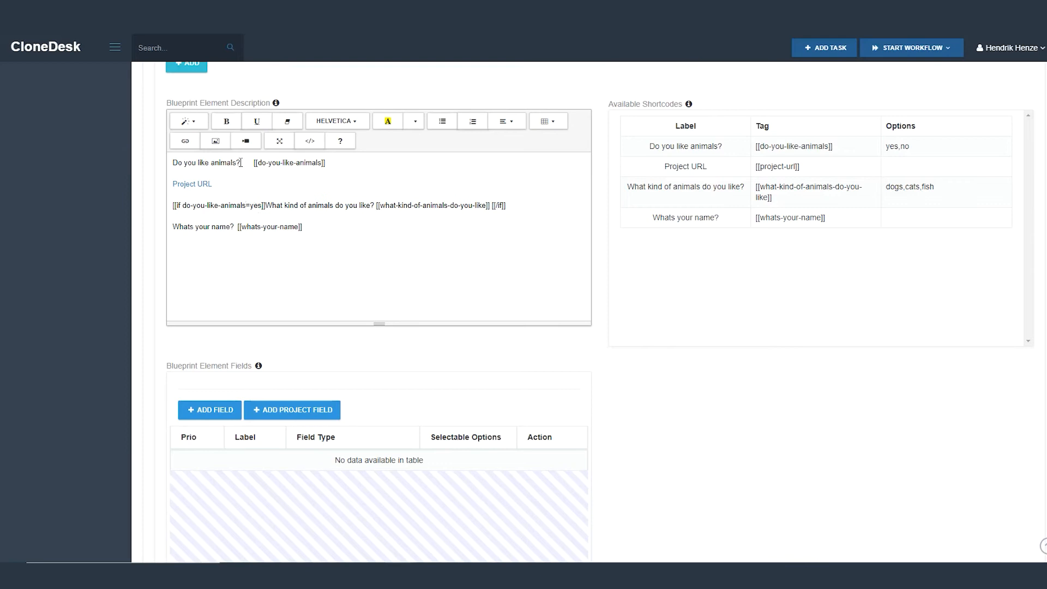
drag(241, 163, 253, 163)
Save the element with the linked Project URL and stay on its page.
scroll(153, 268, down, 7)
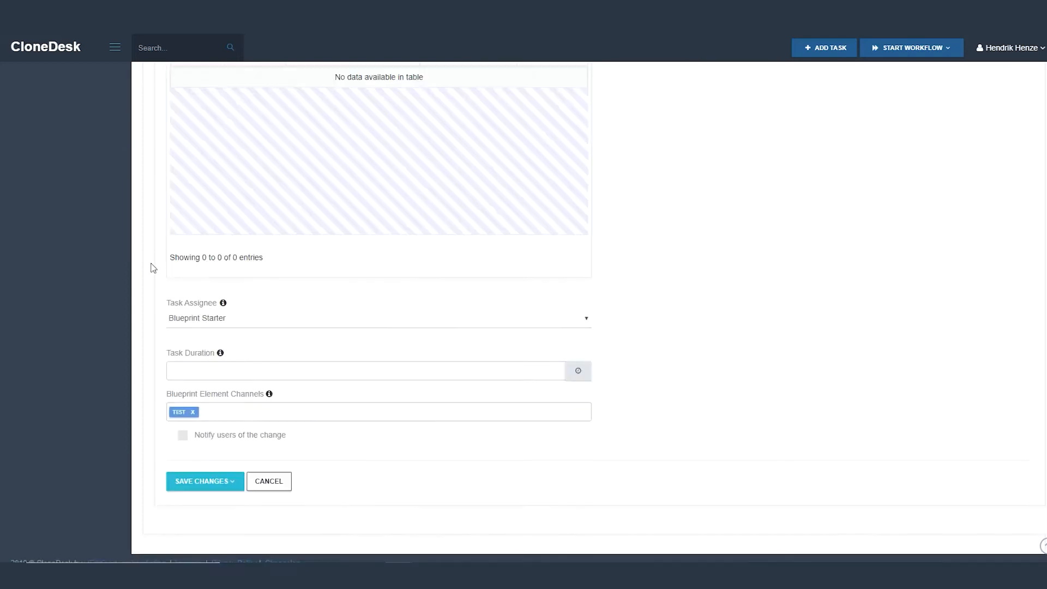
mouse_move(224, 475)
click(238, 492)
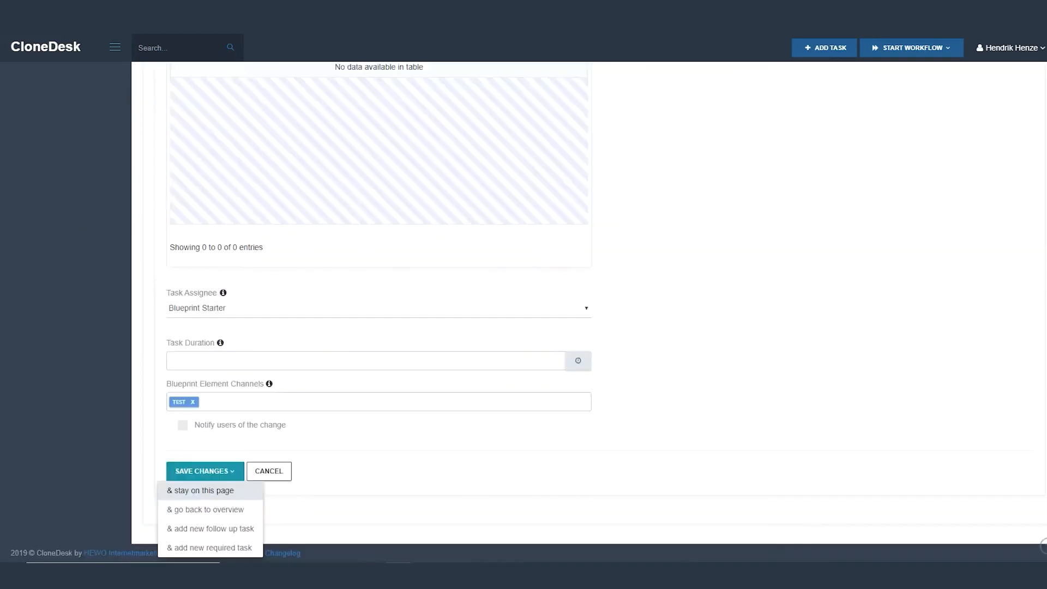
Below the conditional animals line, add a line that opens with [[if what-kind-of-animals-do-you-like=dogs,cats]].
scroll(496, 129, up, 7)
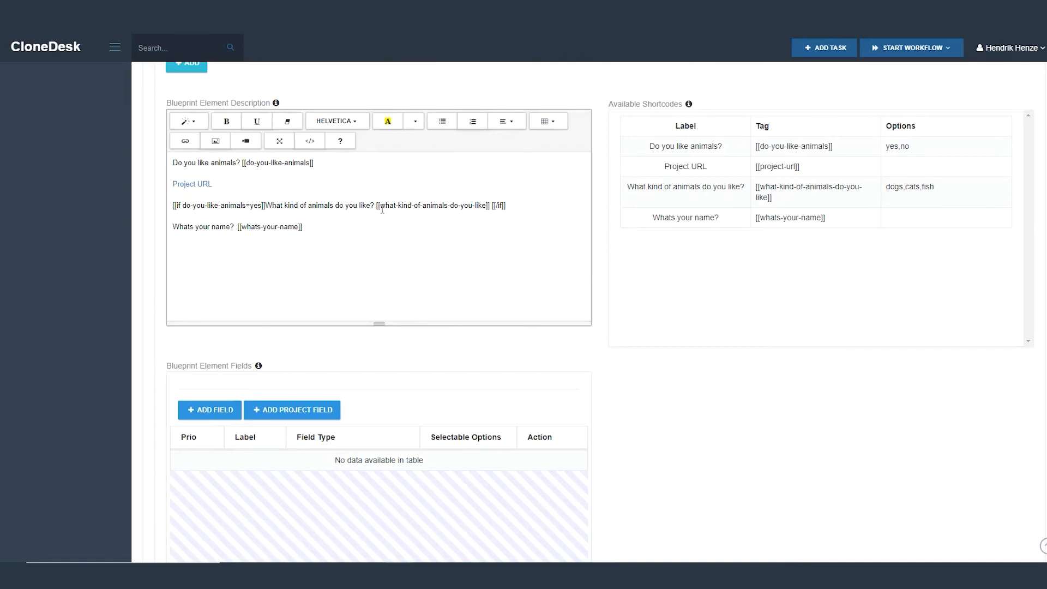
click(527, 208)
key(Return)
drag(775, 197, 755, 185)
key(ctrl+c)
click(180, 227)
key(ctrl+v)
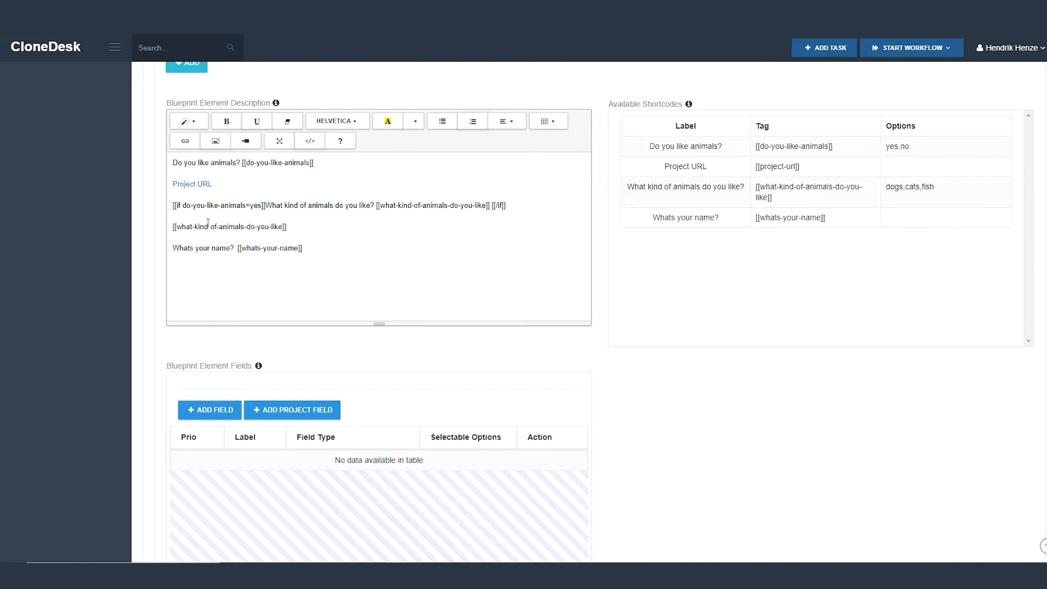
text(if)
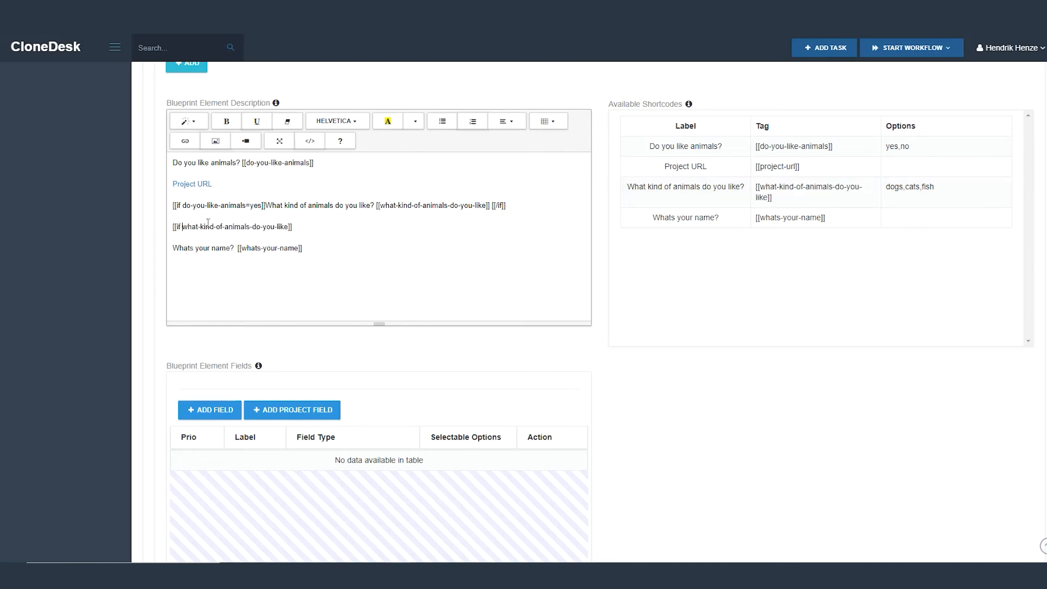
click(289, 226)
text(=dogs,cats)
Complete the new conditional line with the text "You have selected dogs or cats" and the closing [[/if]].
key(End)
text(Show this)
key(BackSpace)
key(BackSpace)
key(BackSpace)
key(BackSpace)
key(BackSpace)
key(BackSpace)
key(BackSpace)
key(BackSpace)
key(BackSpace)
text(You have selected dogs or c)
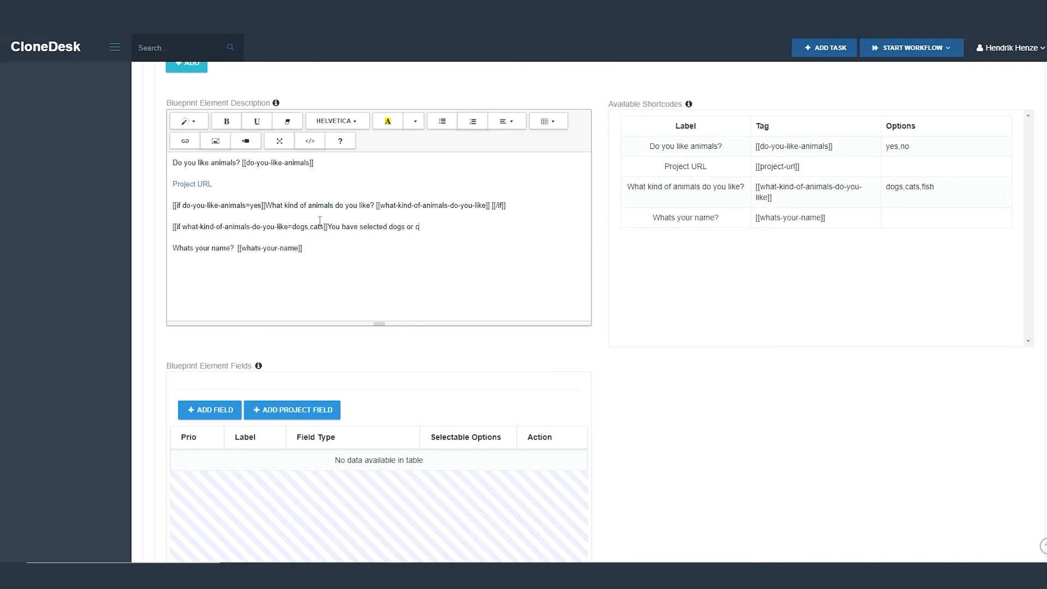
text(ate)
key(BackSpace)
text(s[[/if>>)
key(BackSpace)
text(])
Add style=ul to the [[what-kind-of-animals-do-you-like]] shortcode in the first conditional line and save the element.
click(486, 206)
text(style=ul)
scroll(647, 272, down, 1)
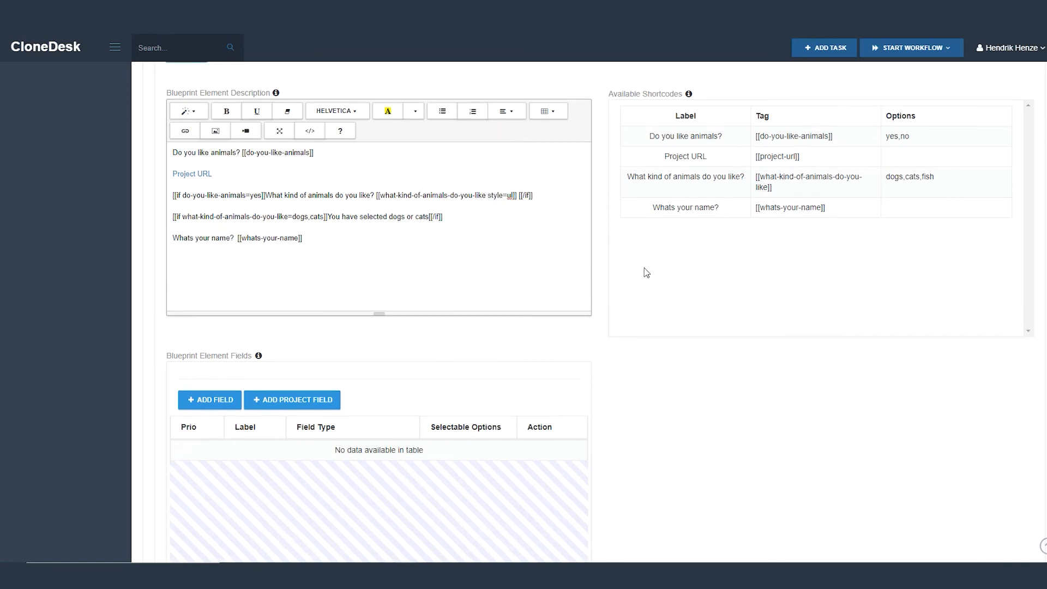
scroll(646, 273, down, 7)
click(205, 469)
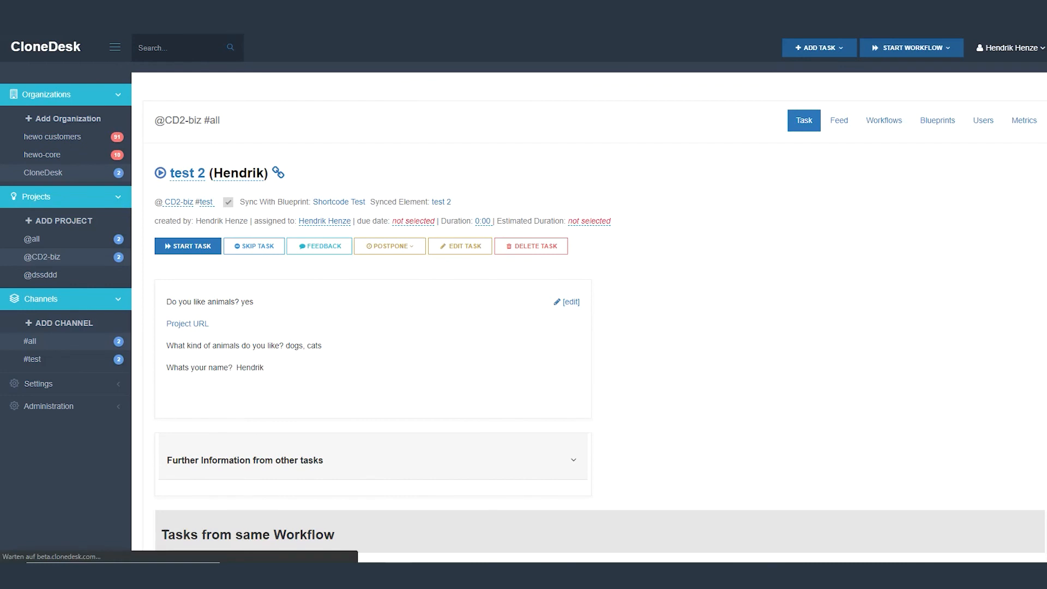
Check the list of selected animals and the dogs or cats line in the "test 2" task.
drag(188, 365, 242, 385)
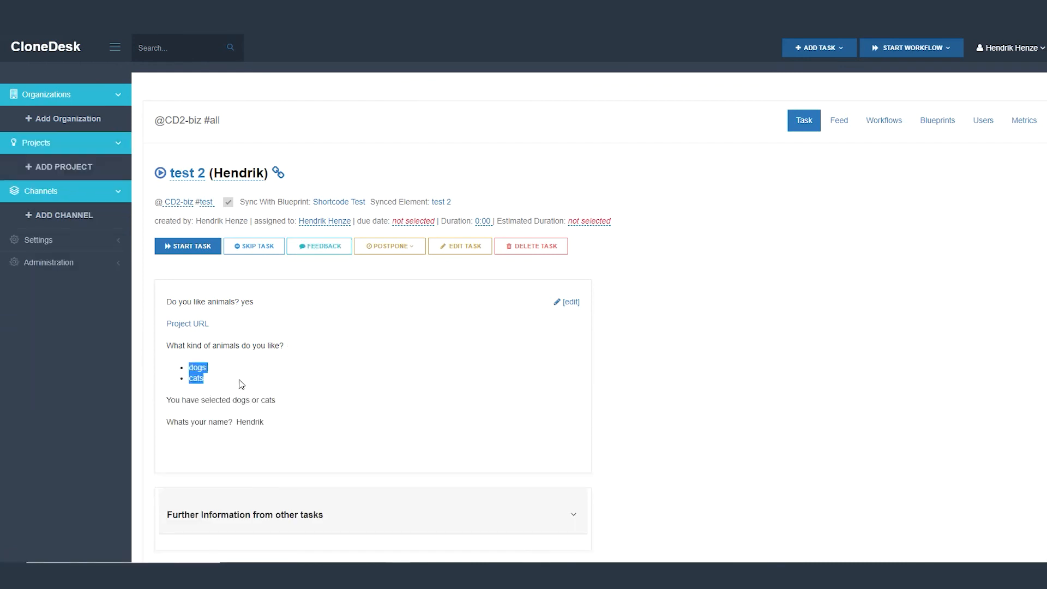
click(243, 383)
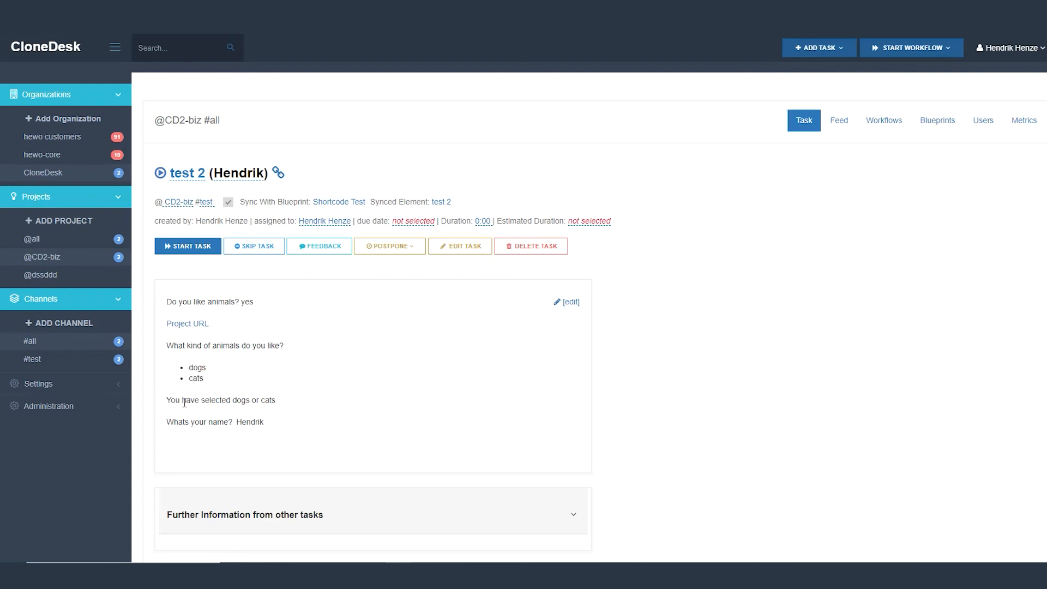
drag(171, 400, 293, 407)
click(283, 403)
click(202, 386)
drag(190, 364, 206, 381)
click(206, 382)
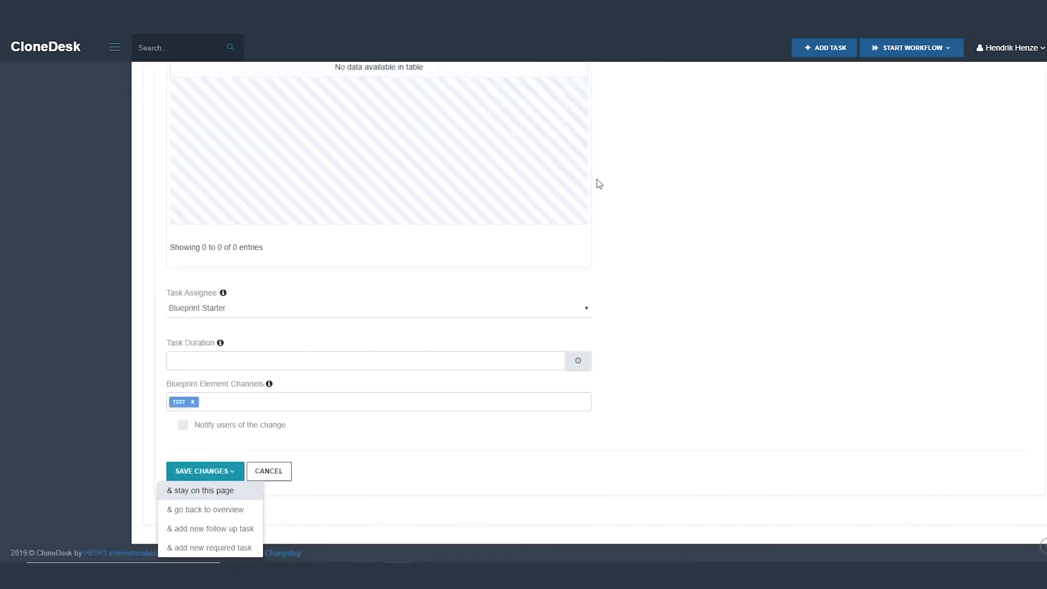
Try the unequal form [[if what-kind-of-animals-do-you-like!=dogs,cats]] in the second conditional line.
scroll(600, 177, up, 4)
scroll(603, 173, up, 4)
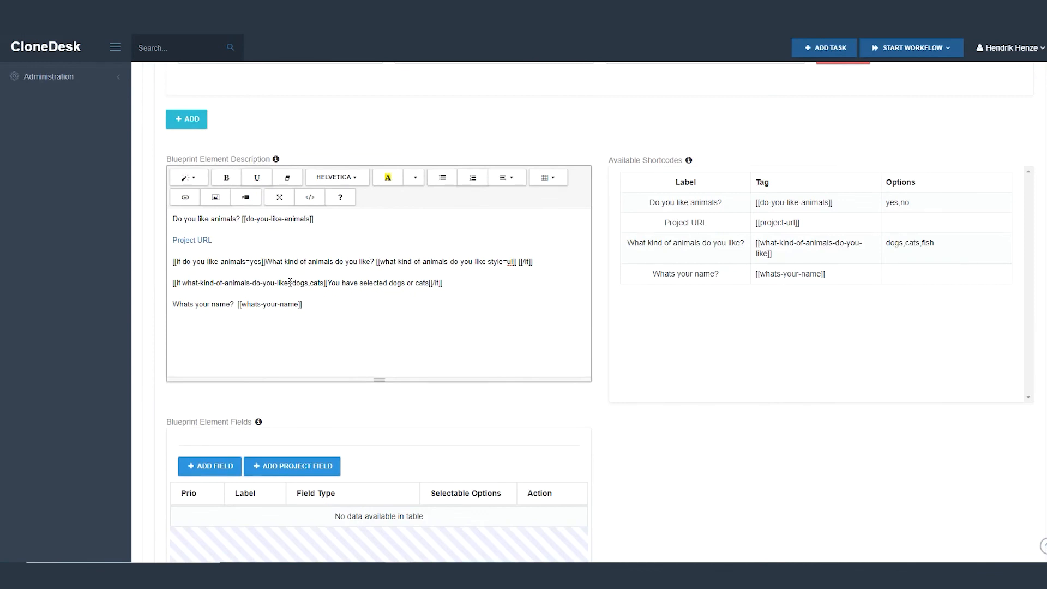
click(290, 283)
text(!)
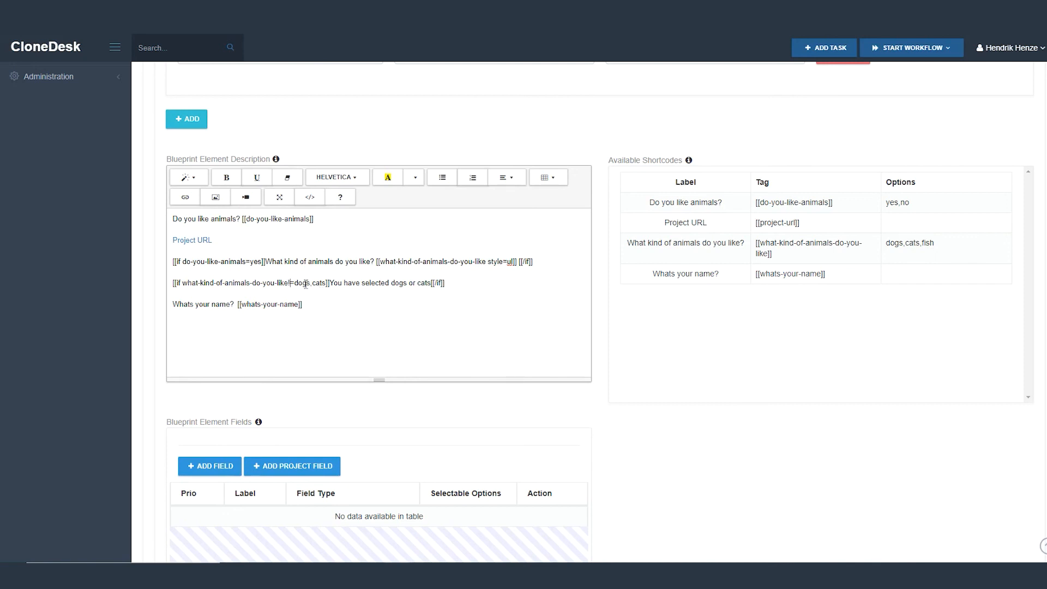
key(BackSpace)
Replace the comma between dogs and cats in the condition with & and save the element, staying on its page.
key(Right)
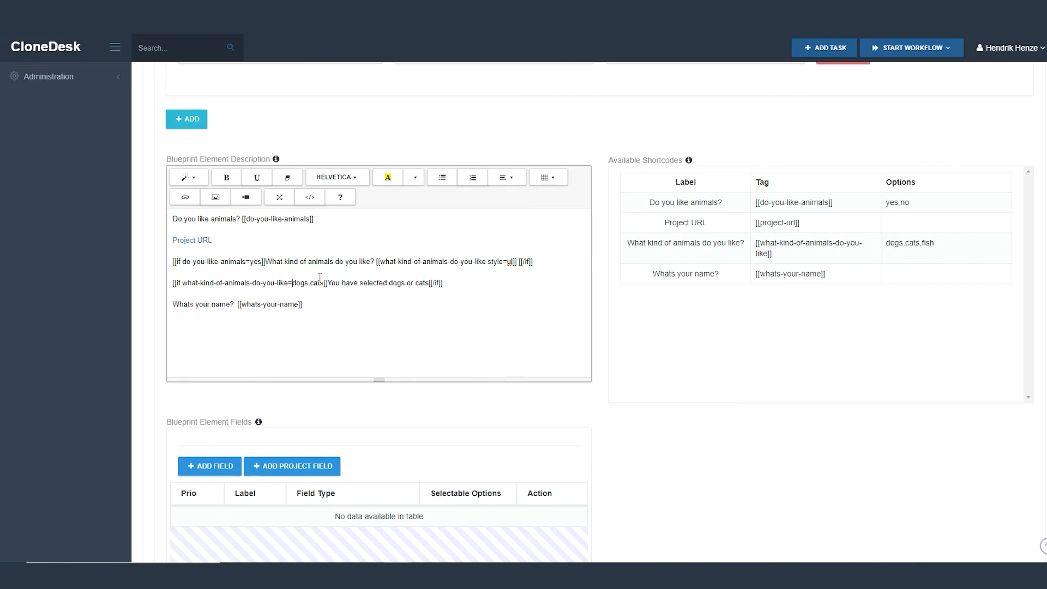
text(&)
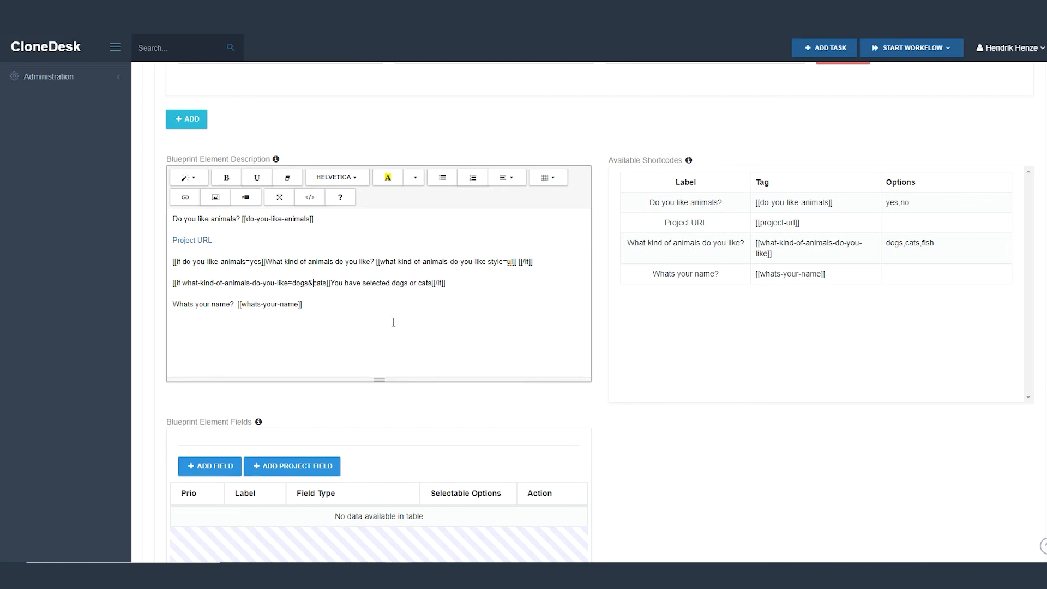
scroll(655, 377, down, 8)
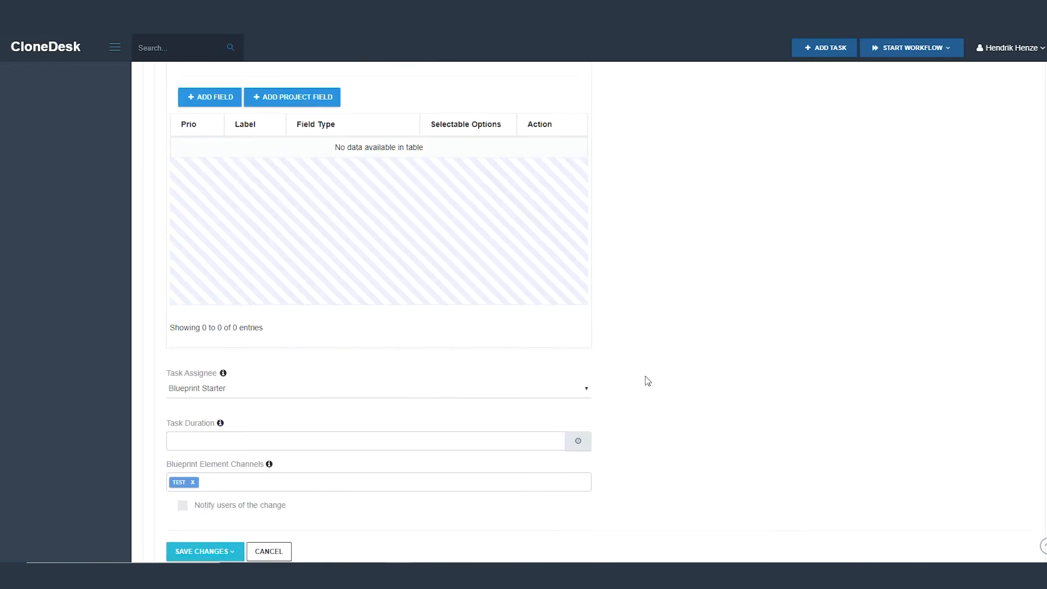
click(206, 471)
click(216, 492)
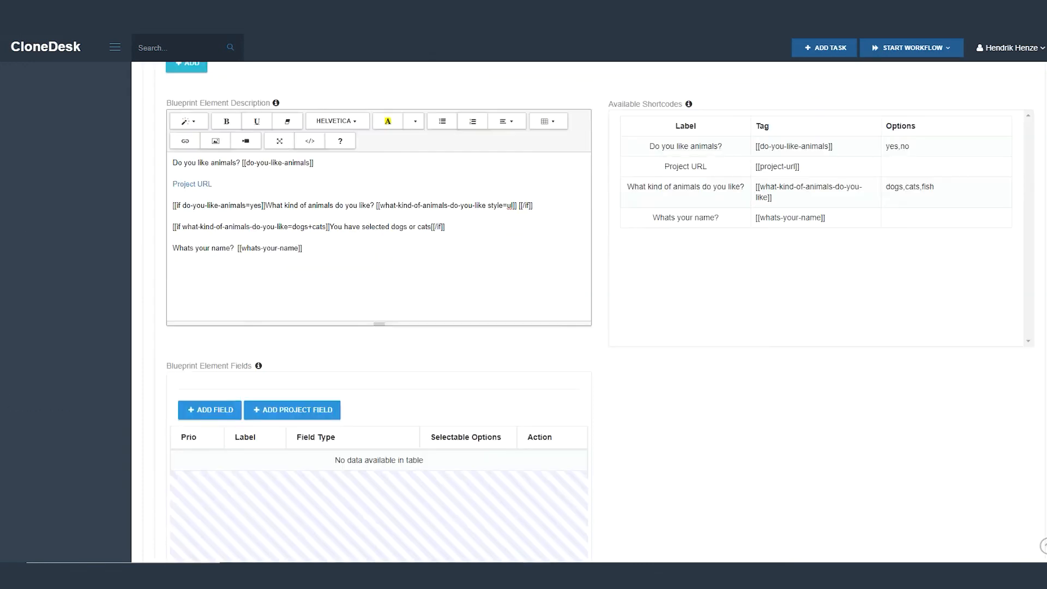
Replace cats with fish so the condition reads dogs+fish, and save the element, staying on its page.
double_click(319, 227)
text(fish)
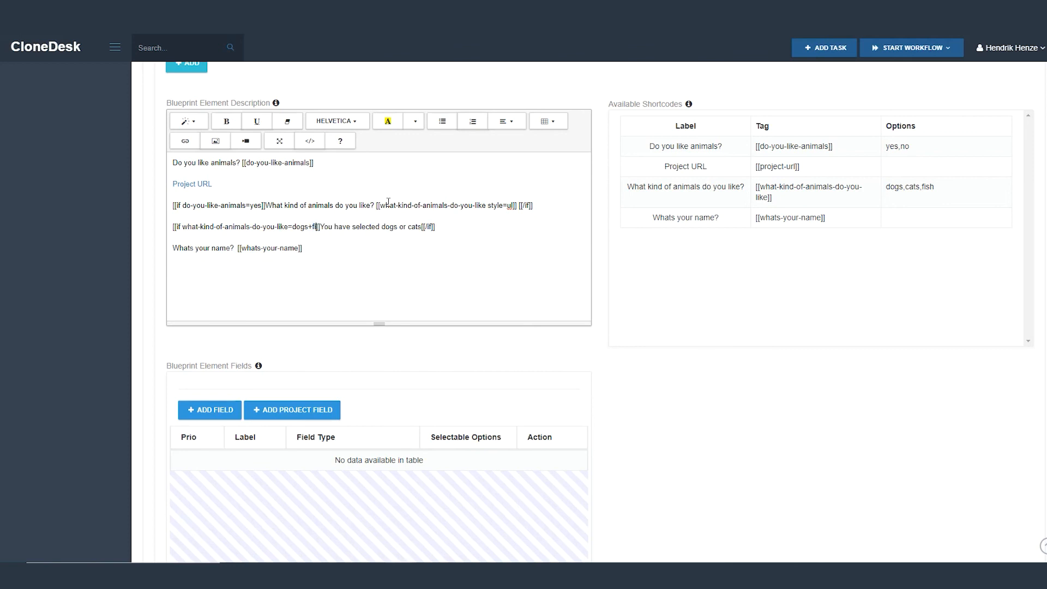
scroll(375, 374, down, 1)
scroll(375, 374, down, 7)
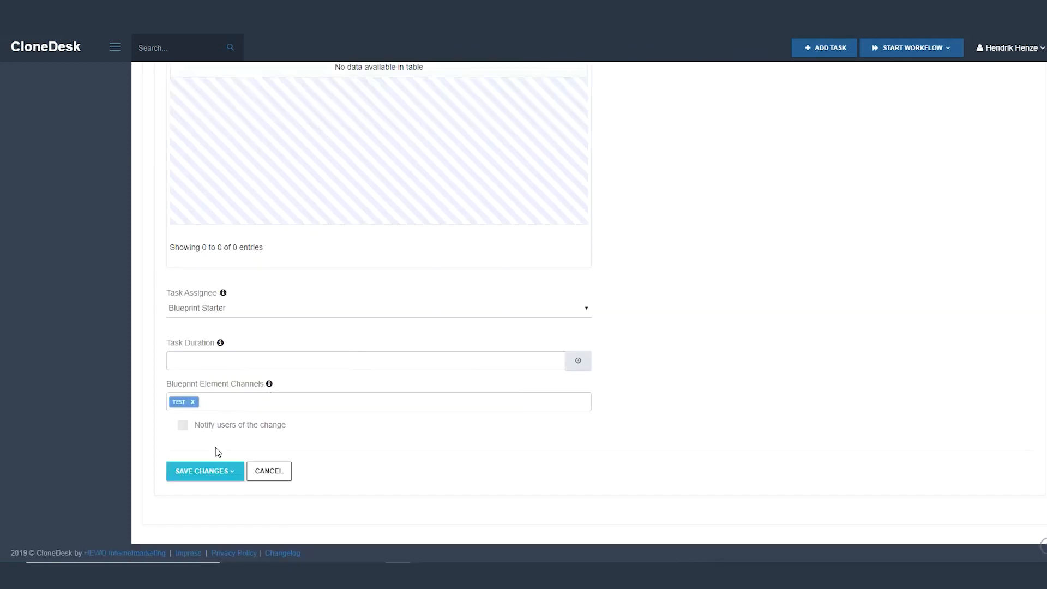
click(228, 474)
click(221, 490)
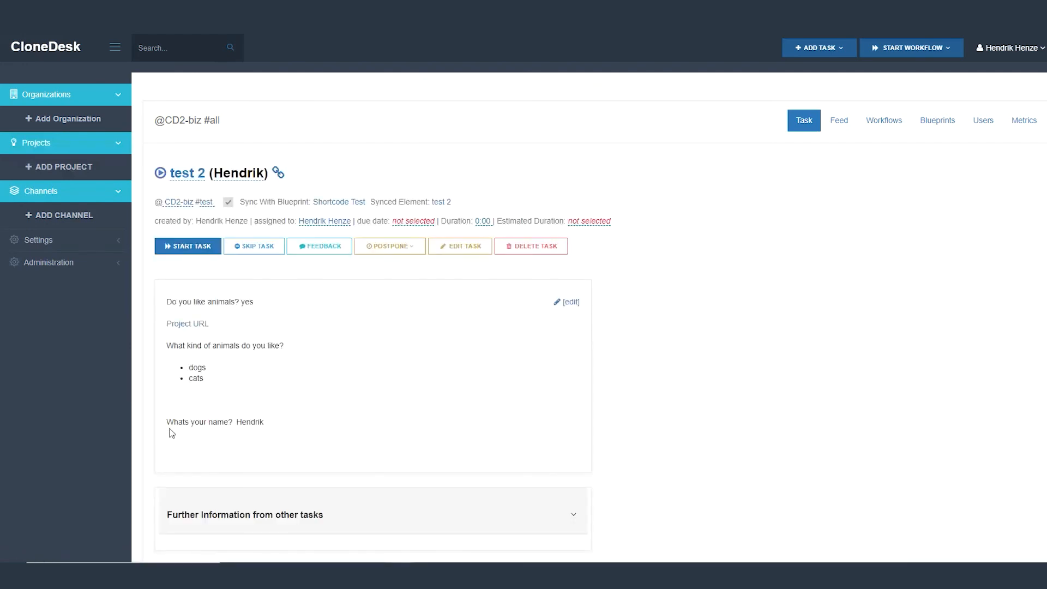
Check the "test 2" task for the line controlled by the dogs+fish condition.
drag(167, 403, 202, 415)
click(202, 415)
drag(189, 379, 217, 424)
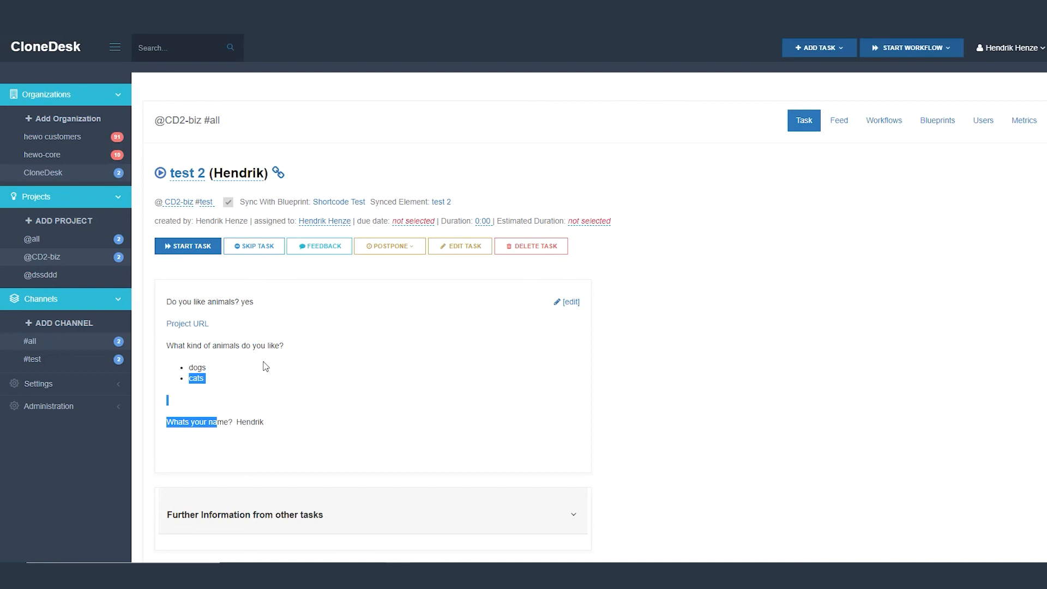
click(205, 400)
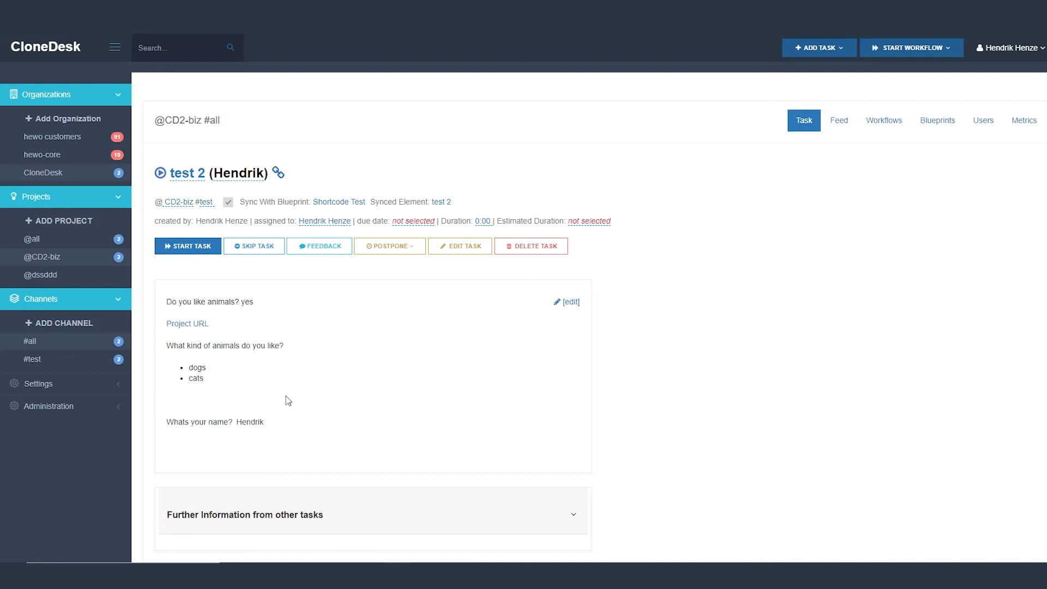